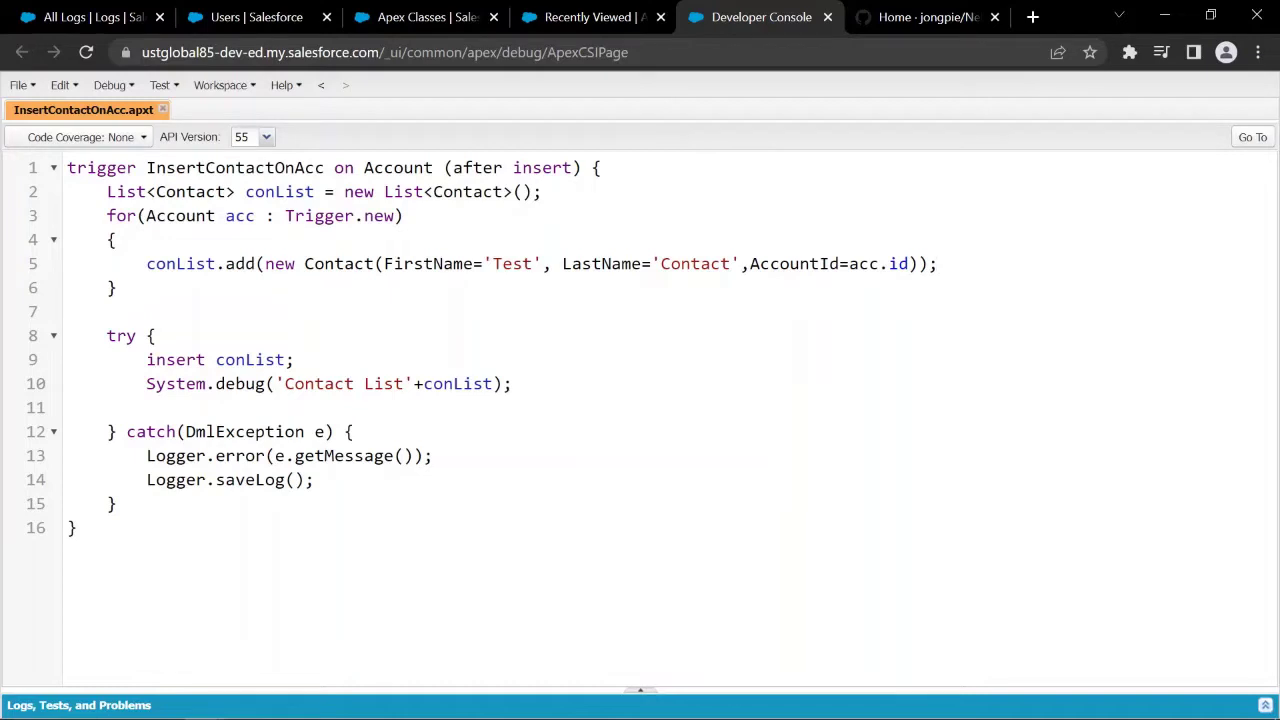
- Read through the Nebula Logger wiki home page, covering its feature list and the further learning links
left_click(930, 17)
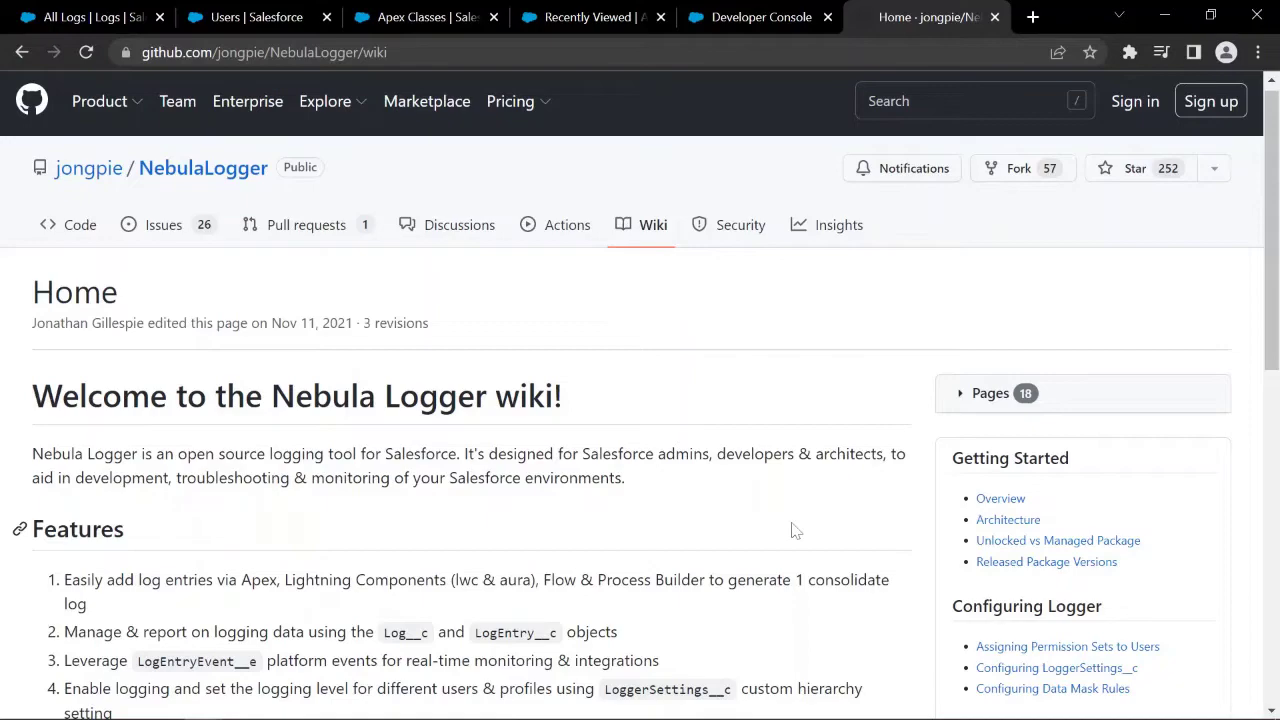
scroll(823, 503, "down", 4)
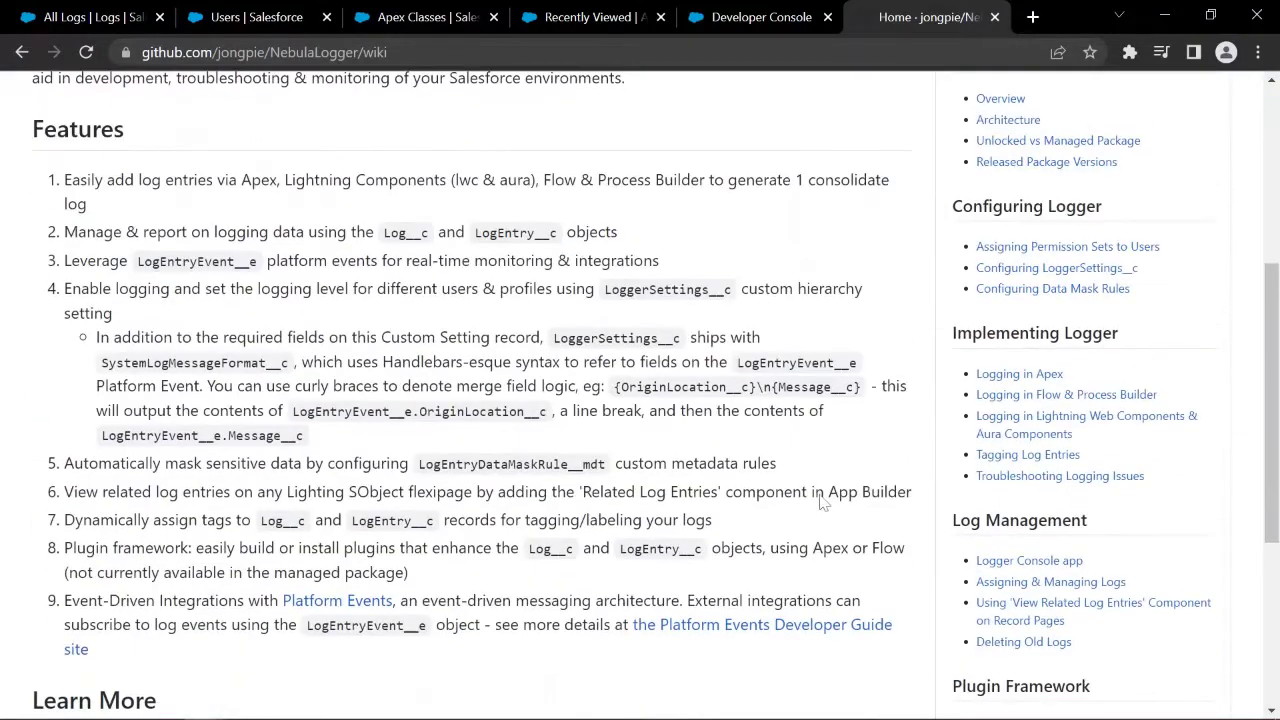
scroll(814, 603, "down", 4)
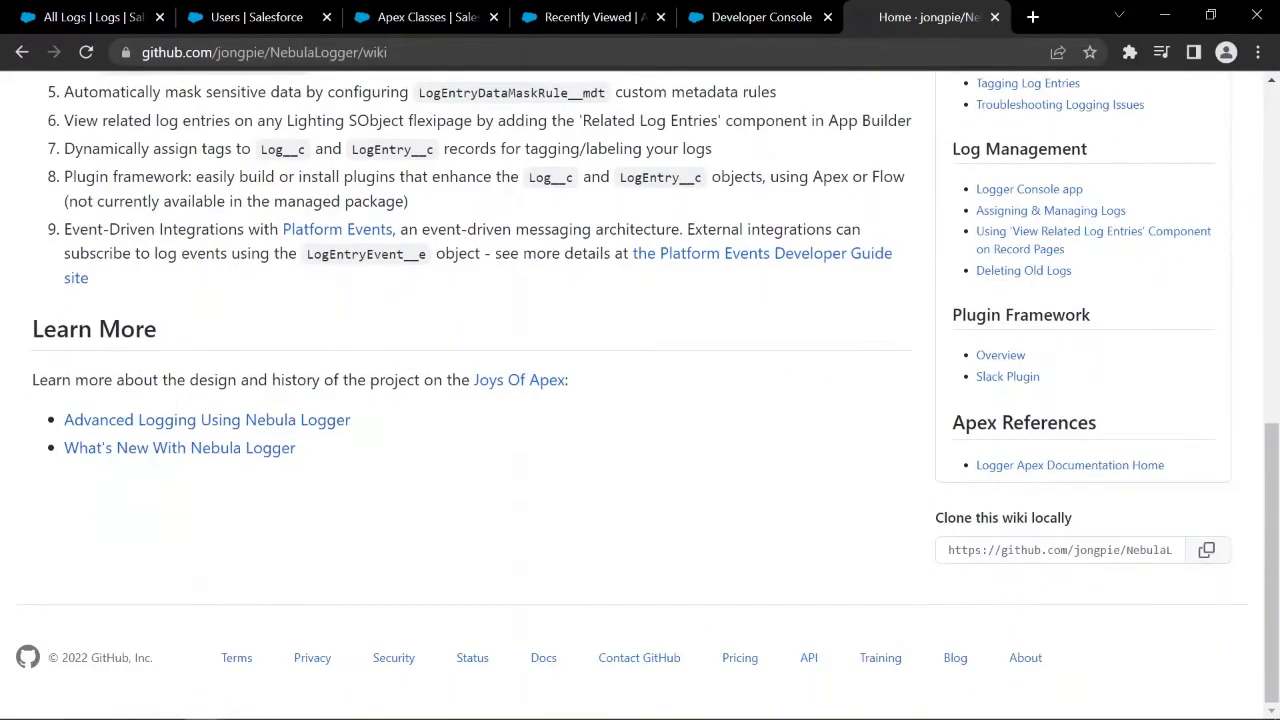
scroll(814, 603, "up", 6)
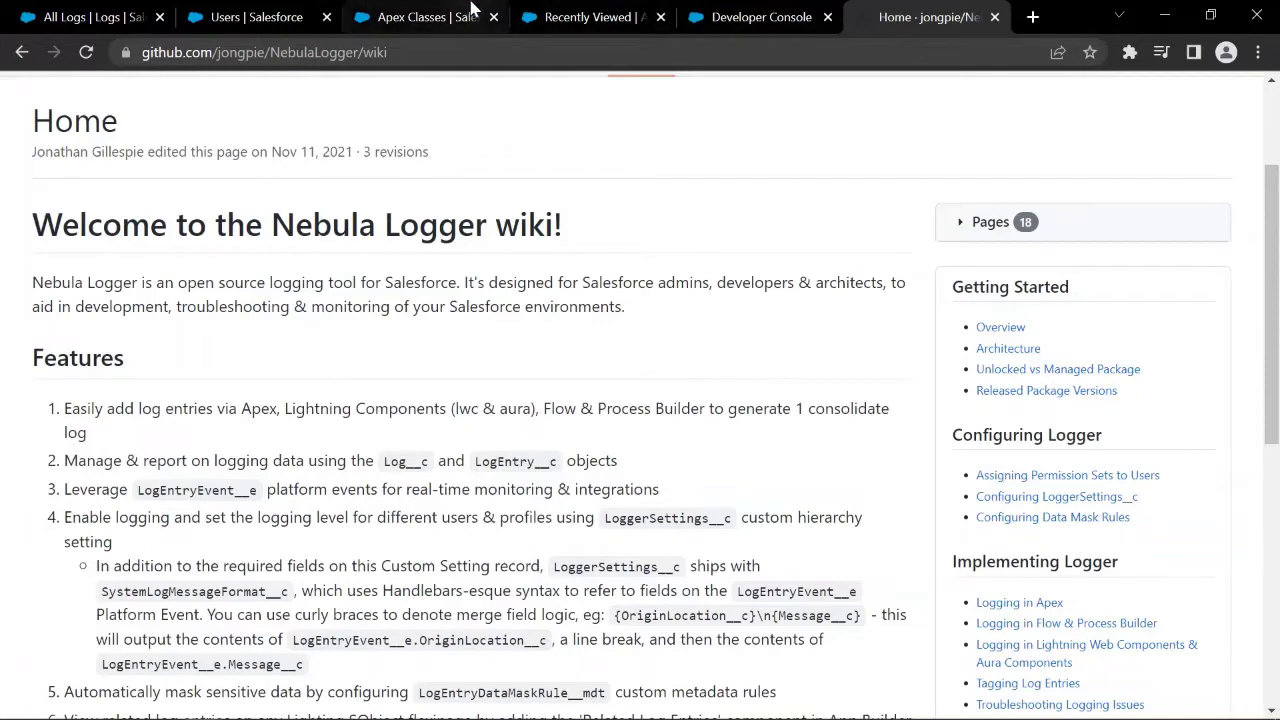
- Review the InsertContactOnAcc trigger code in the Developer Console
left_click(776, 10)
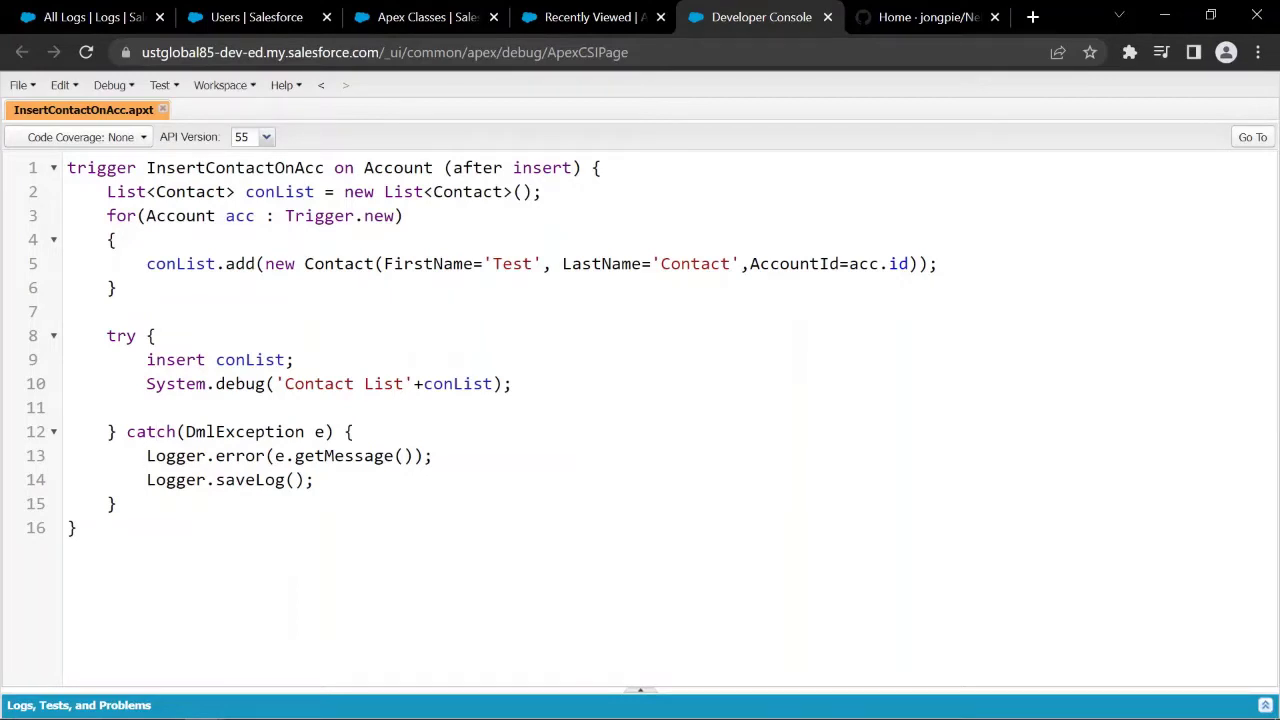
key("Down")
key("End")
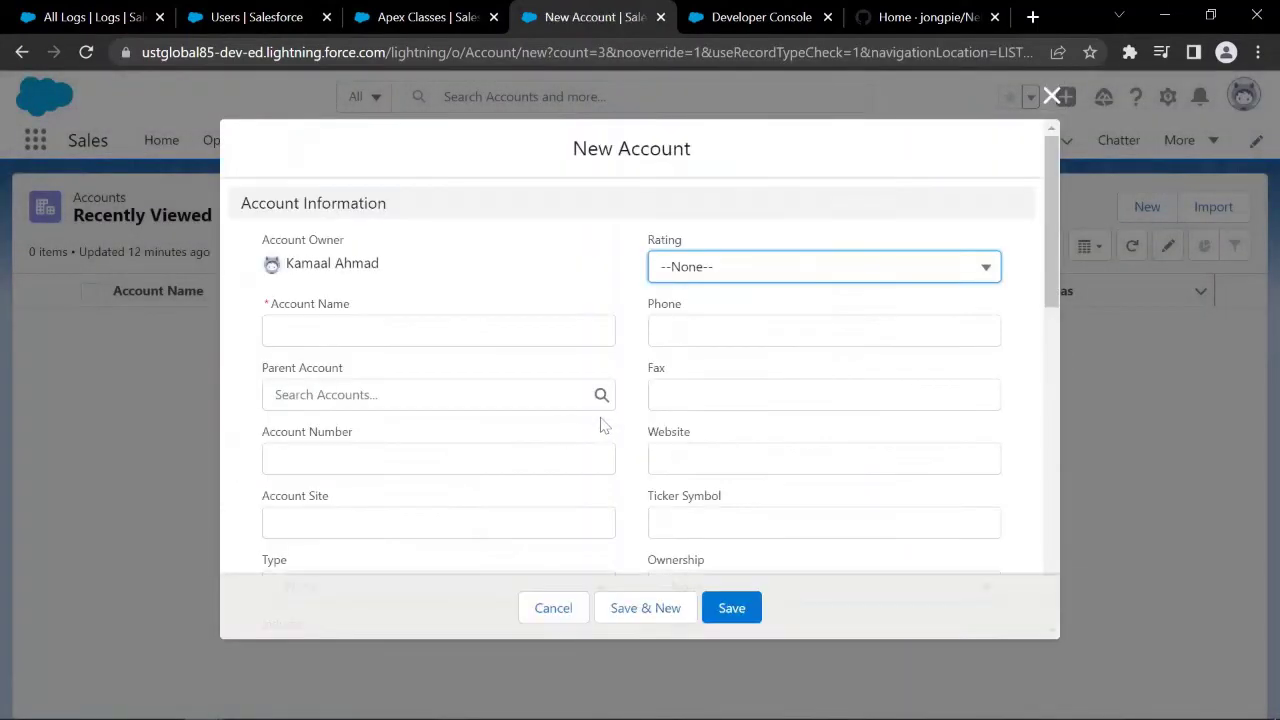
- Create and save a new account named Test Account
left_click(470, 331)
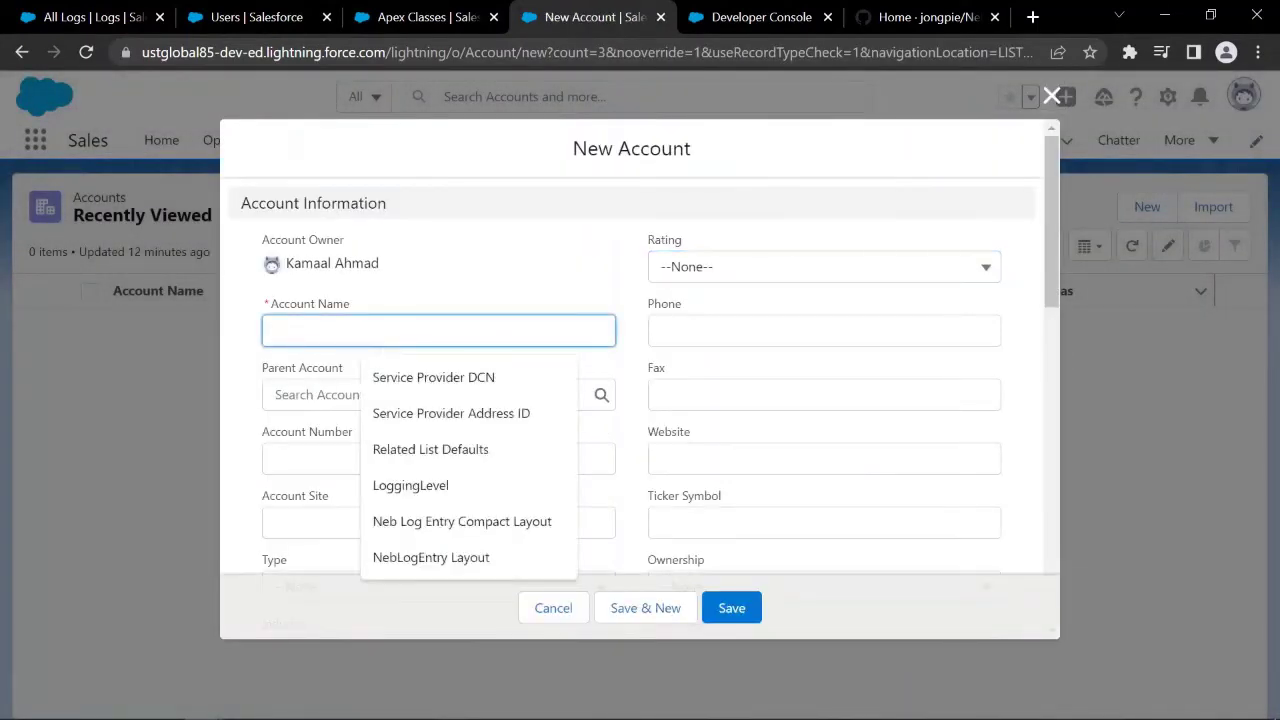
type("Ts")
key("BackSpace")
type("est")
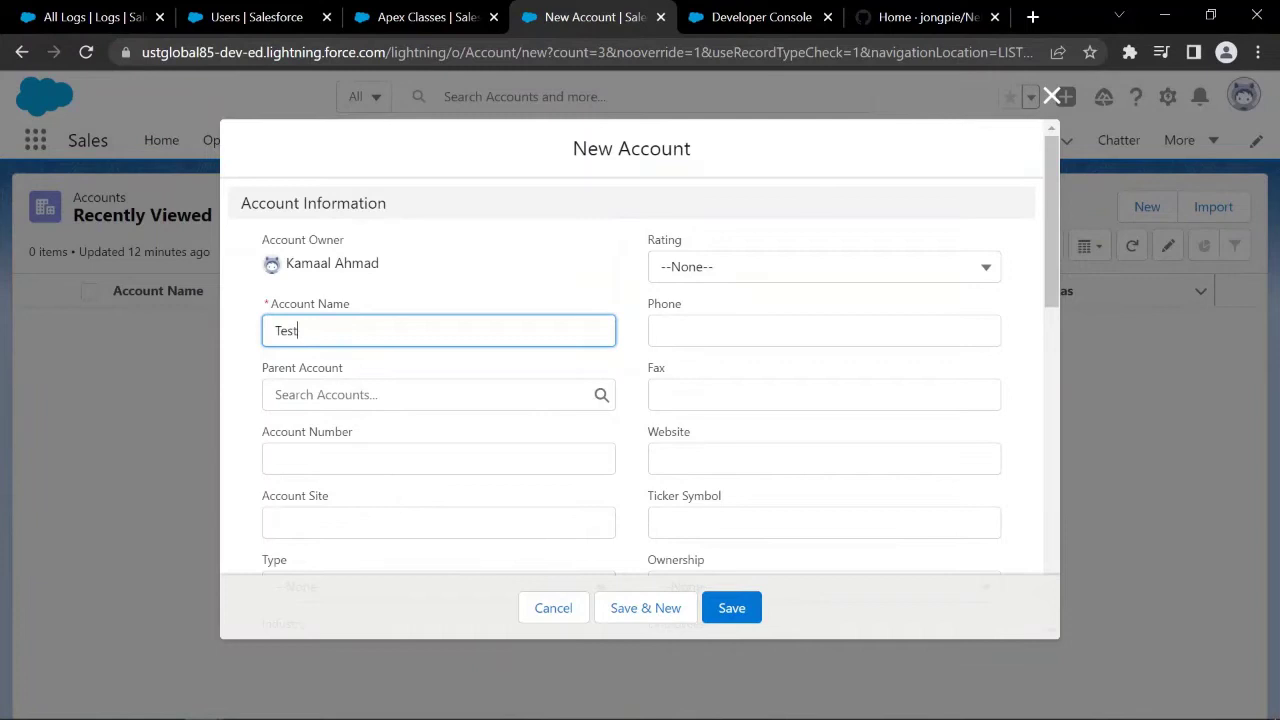
type(" Account")
left_click(733, 608)
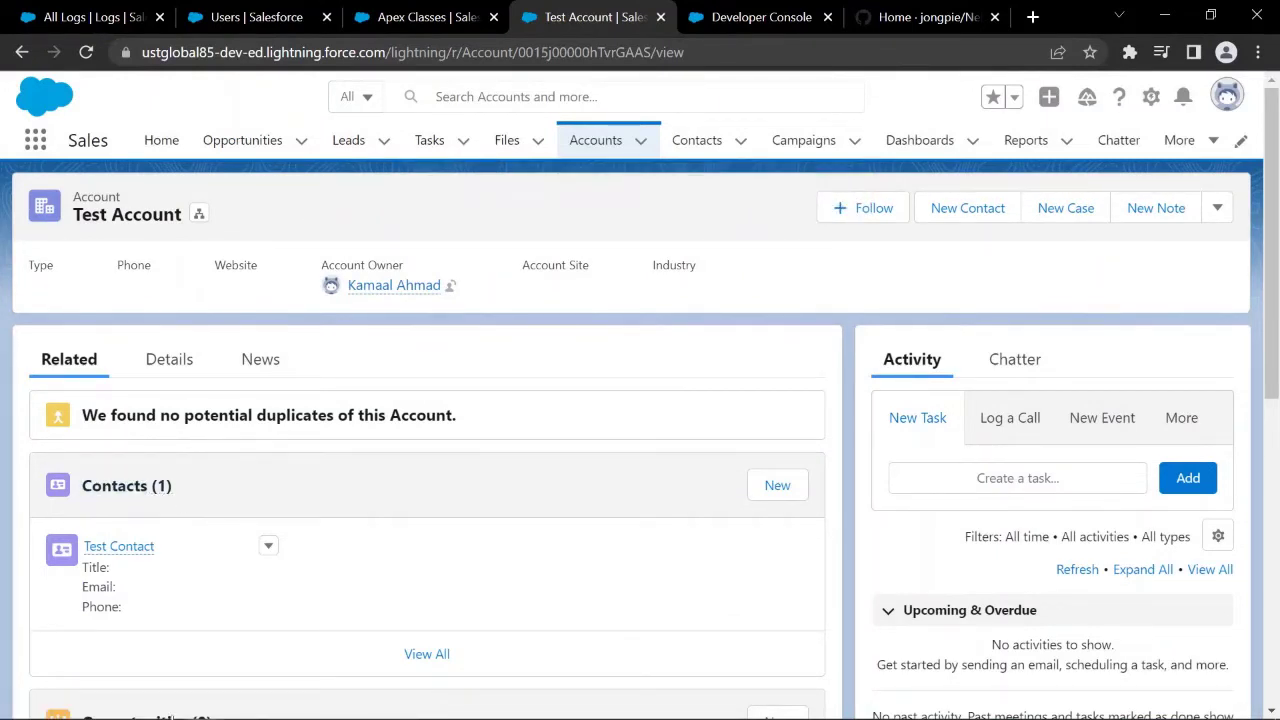
- Reload the All Logs list in the Logger Console to check for new log records
key("ctrl+1")
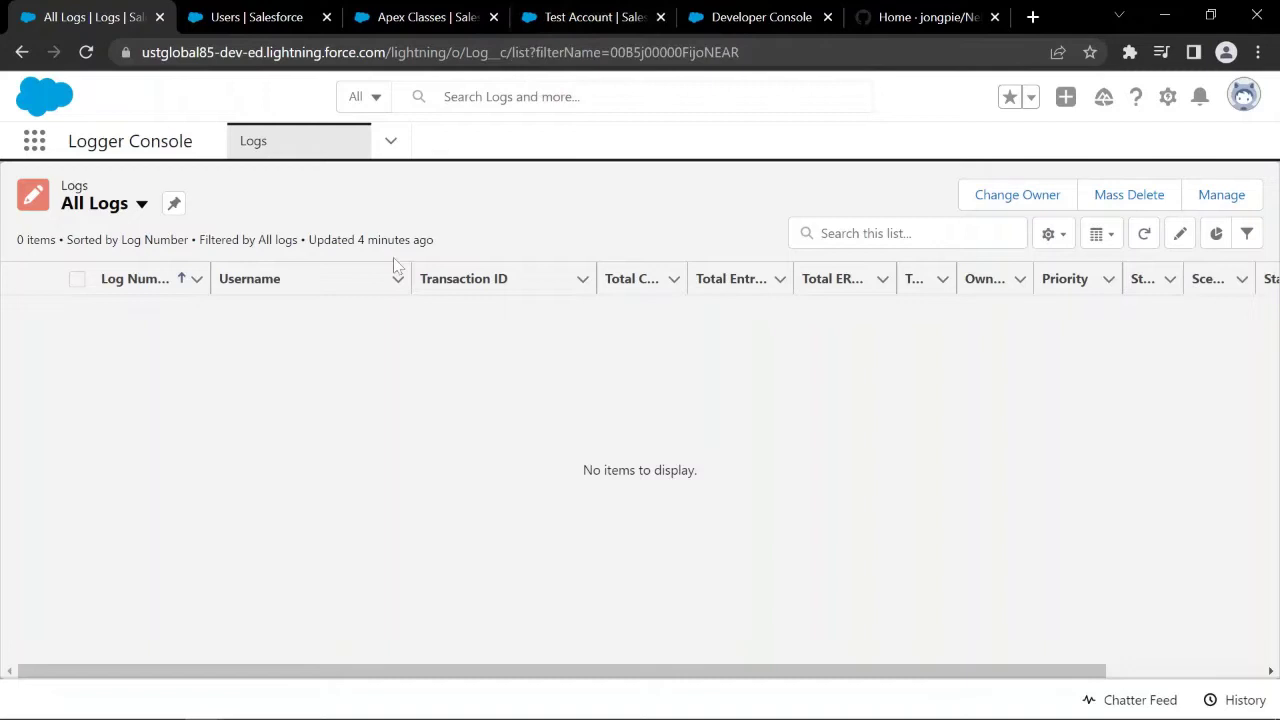
left_click(86, 53)
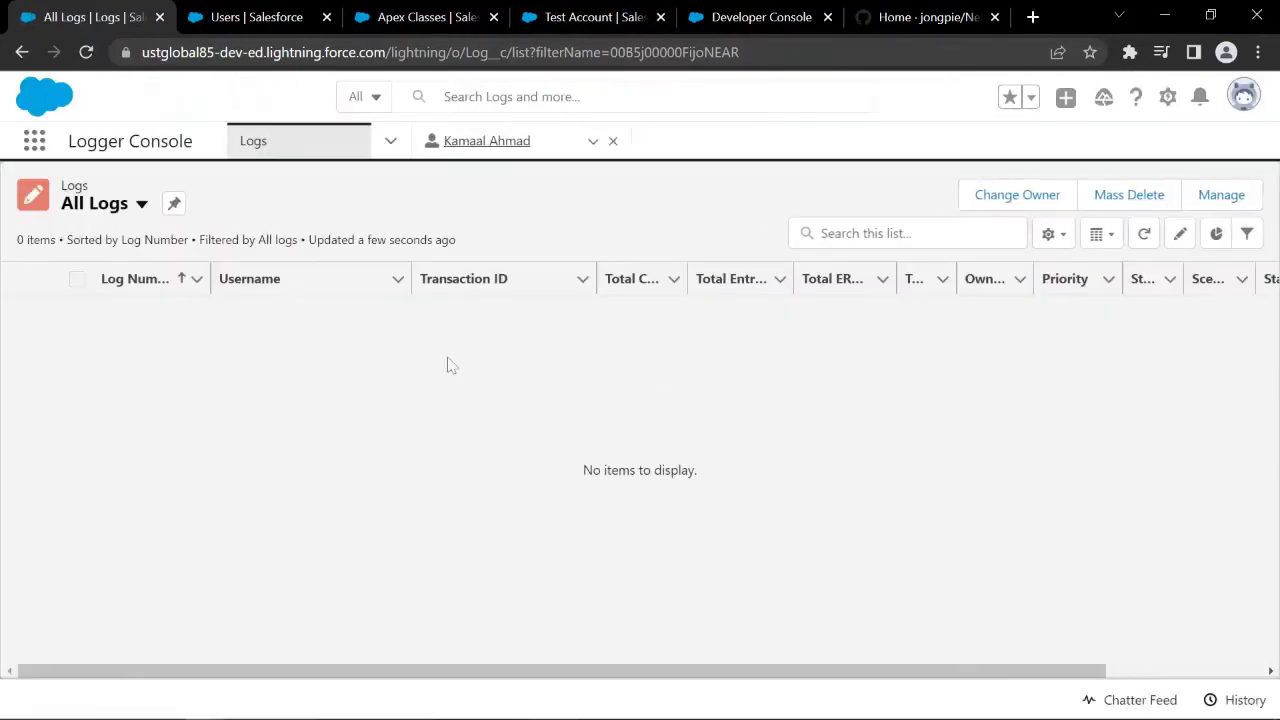
- Remove the LastName='Contact' assignment from the new Contact in the InsertContactOnAcc trigger and save the trigger
left_click(796, 20)
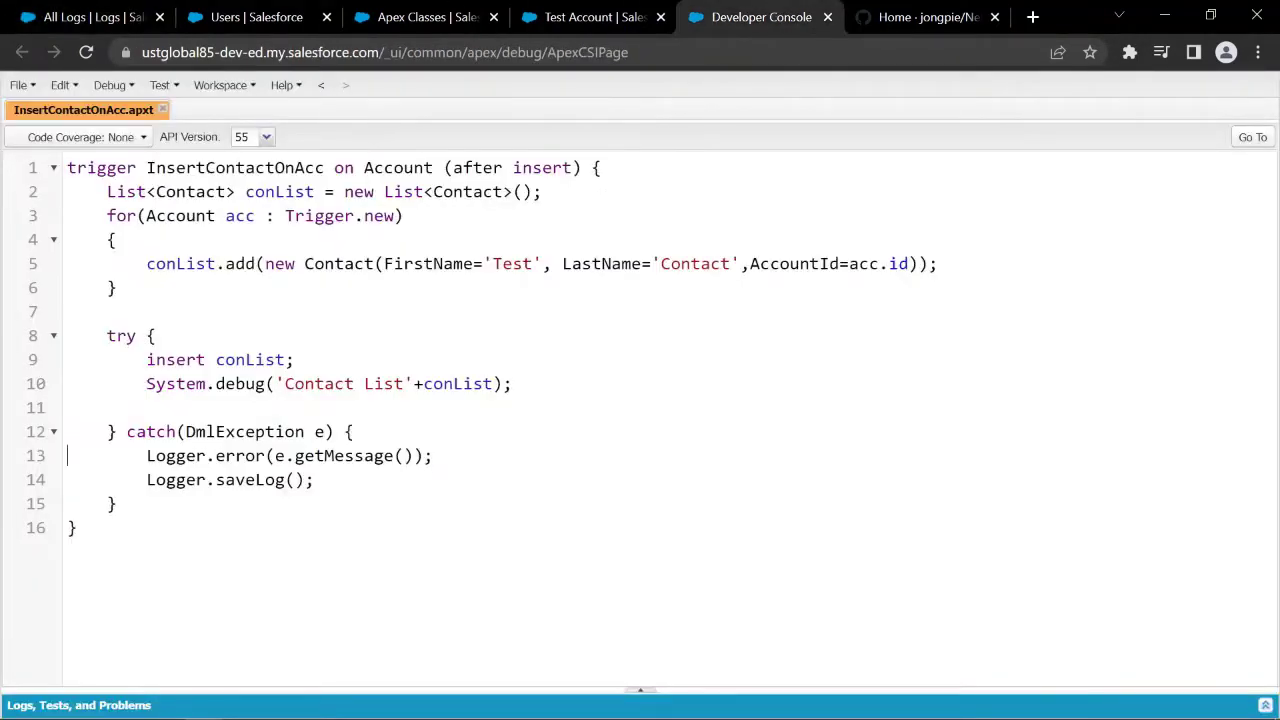
key("BackSpace")
key("BackSpace")
key("BackSpace")
key("BackSpace")
key("BackSpace")
key("BackSpace")
key("BackSpace")
key("BackSpace")
key("BackSpace")
key("BackSpace")
key("BackSpace")
key("BackSpace")
key("BackSpace")
key("BackSpace")
key("BackSpace")
key("BackSpace")
key("BackSpace")
key("BackSpace")
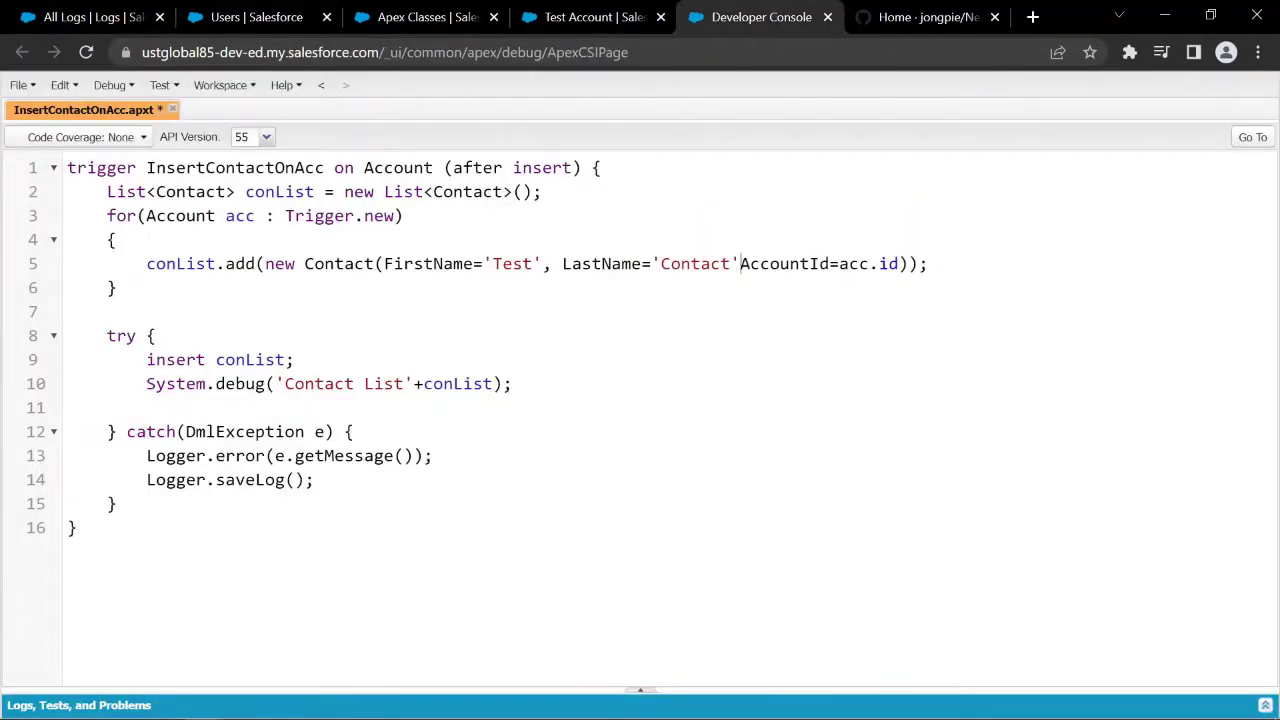
key("BackSpace")
key("BackSpace")
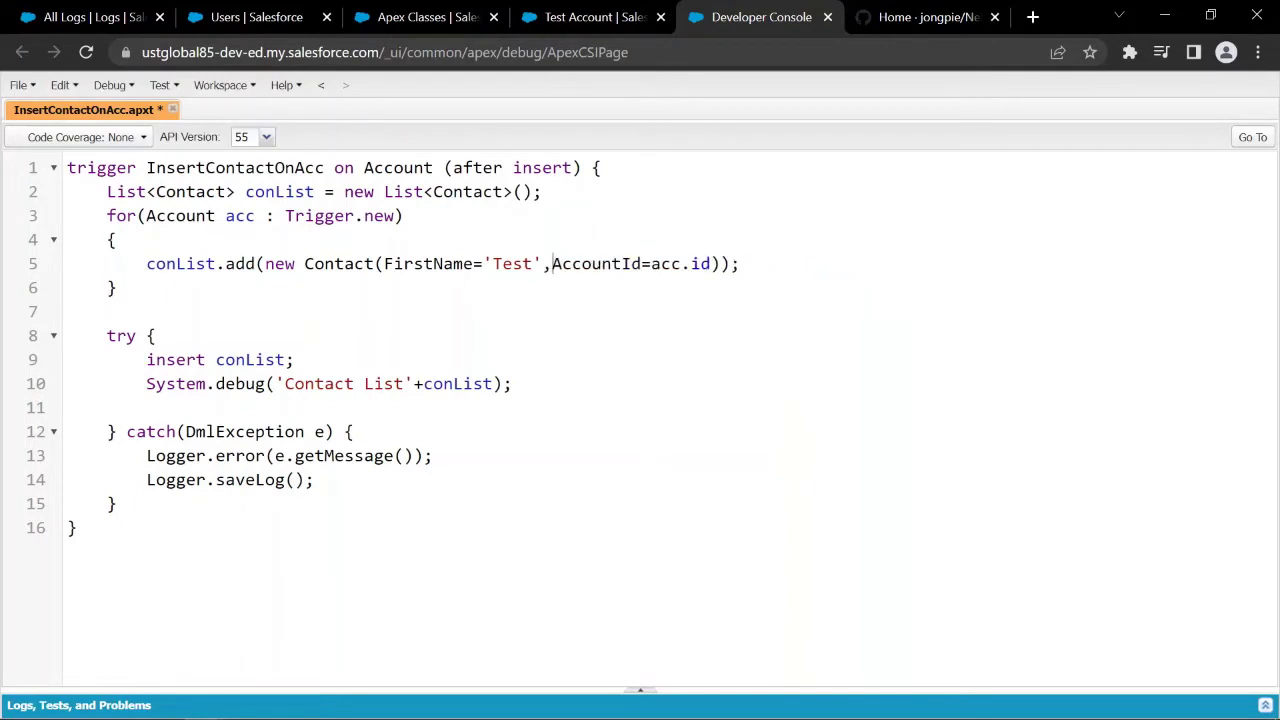
key("ctrl+s")
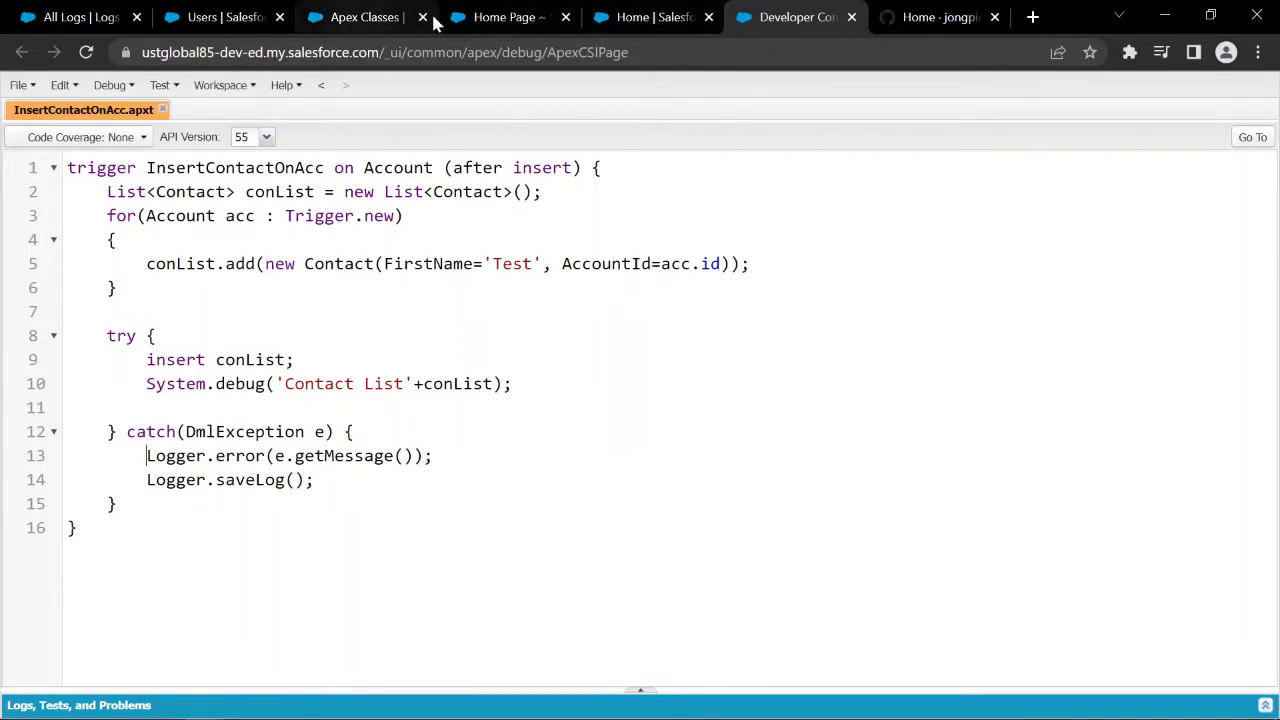
- Create and save another new account named Test Account 2 in the Sales app
left_click(531, 19)
left_click(628, 24)
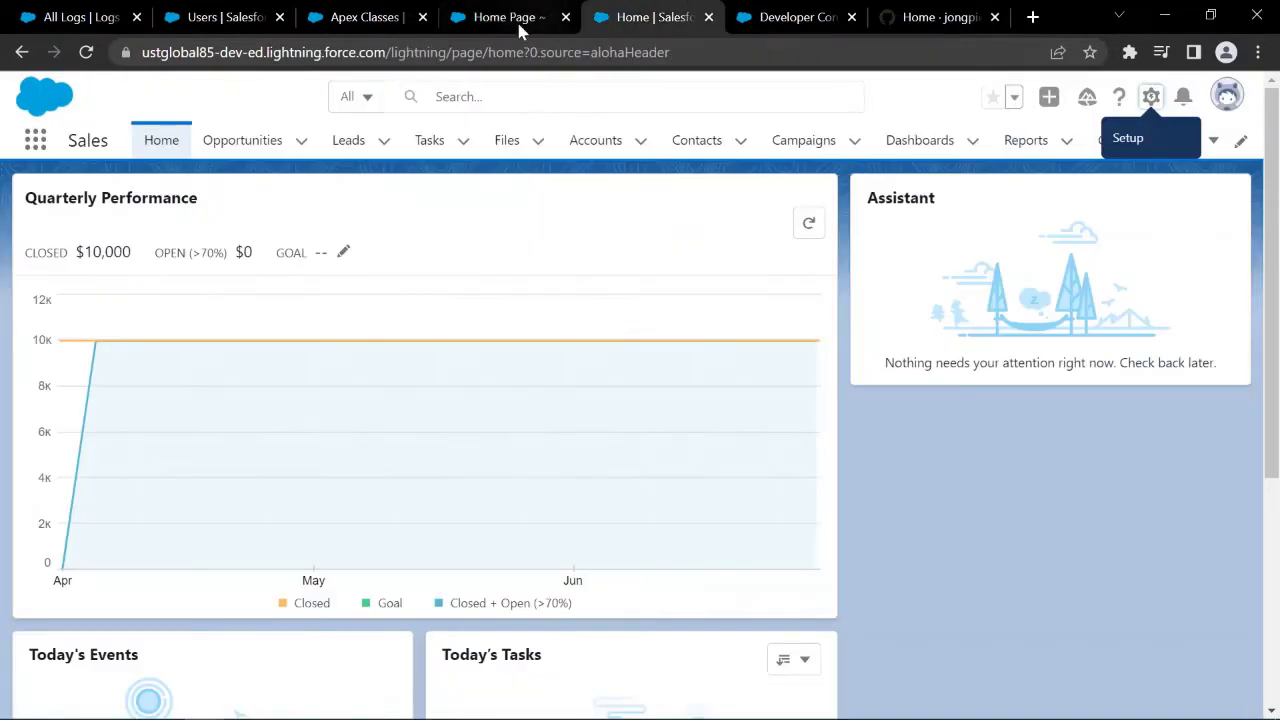
left_click(596, 143)
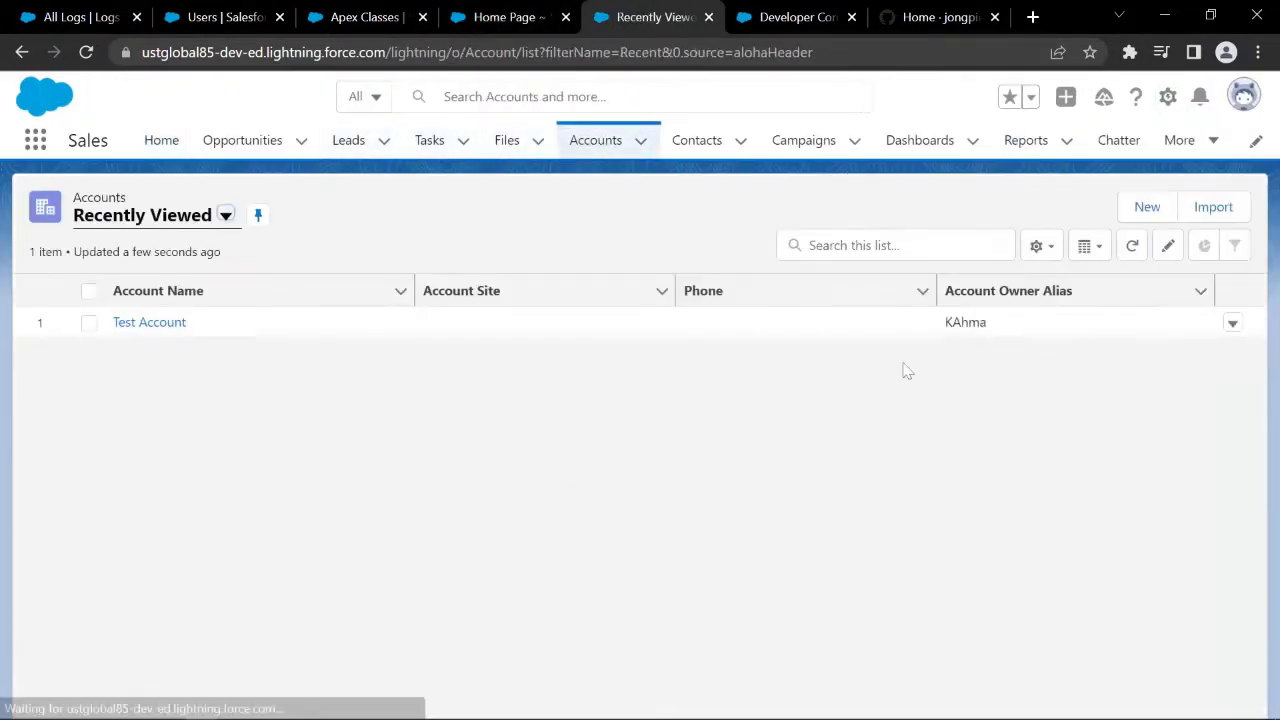
left_click(1145, 207)
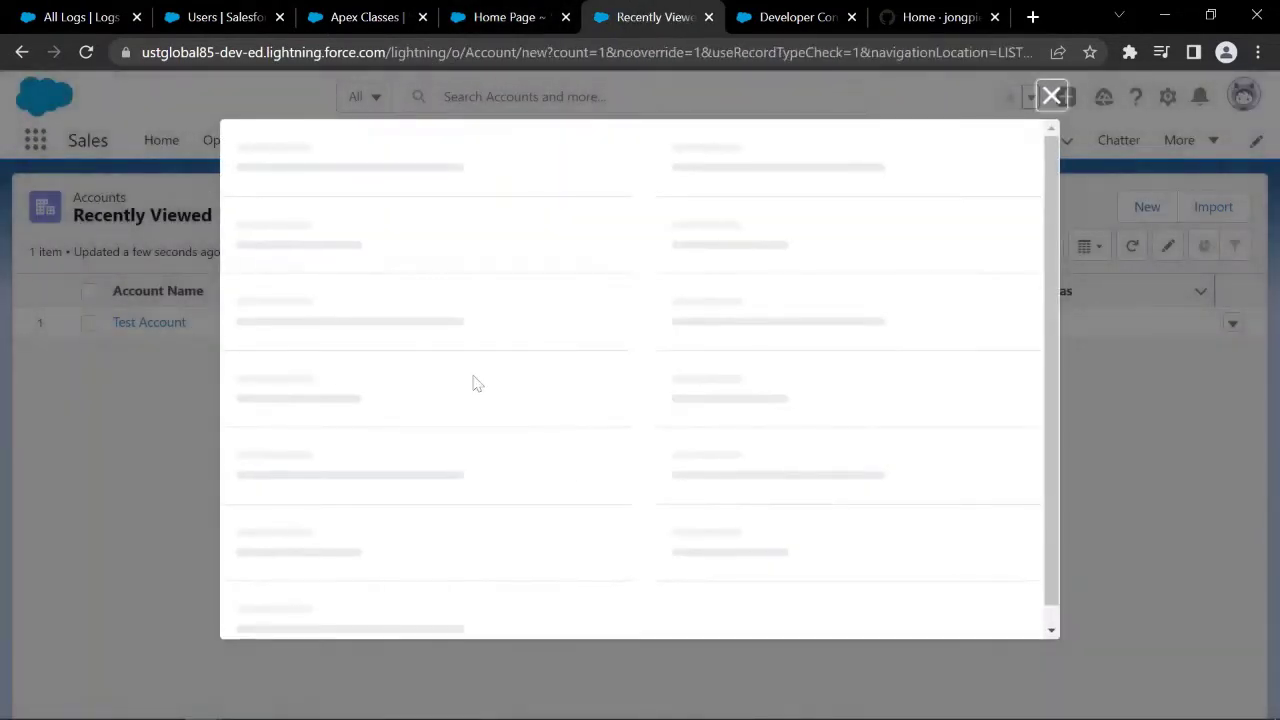
left_click(470, 331)
type("Tst")
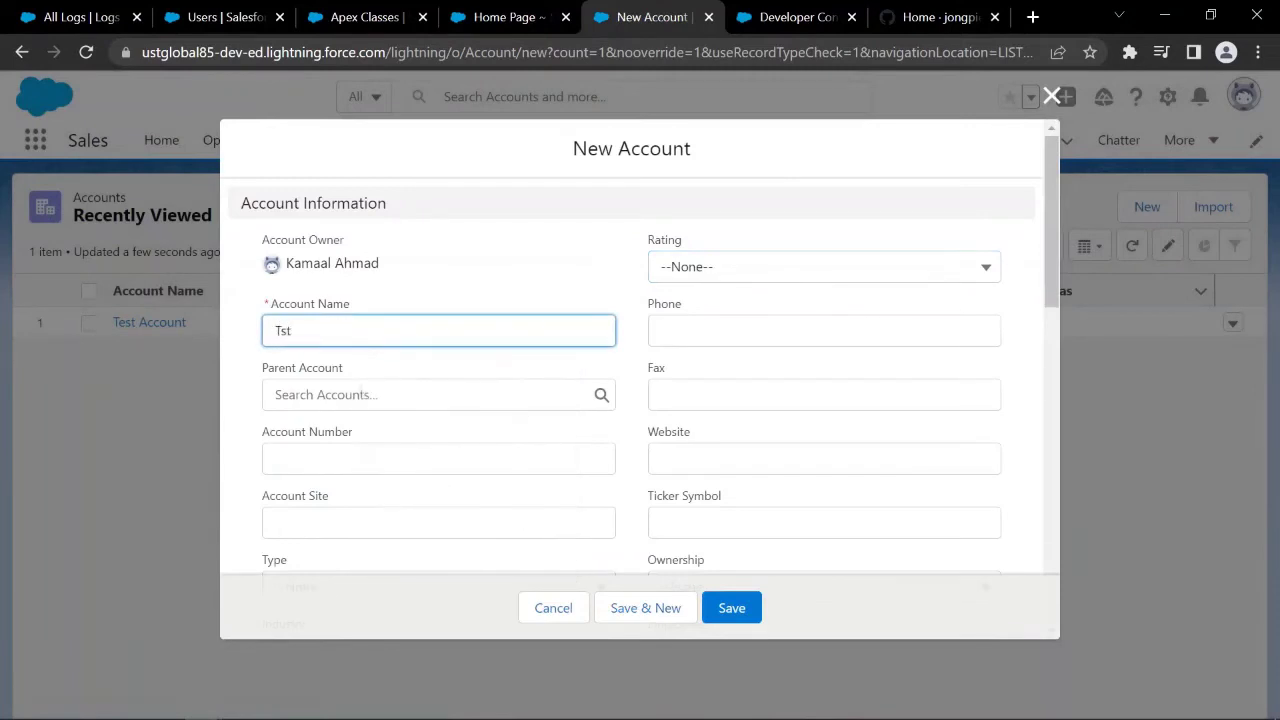
type("st Account 2")
left_click(748, 608)
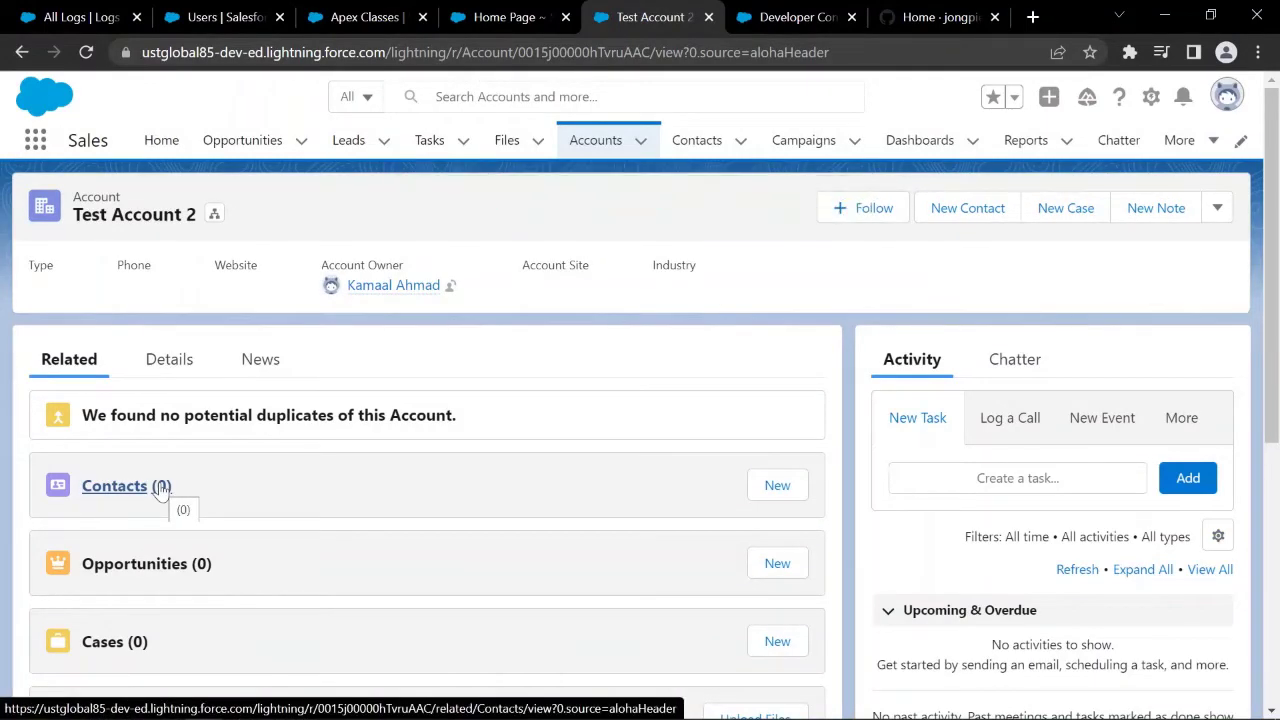
- Reload the All Logs list, open the new log record and examine all columns of its log entries
left_click(66, 14)
left_click(86, 52)
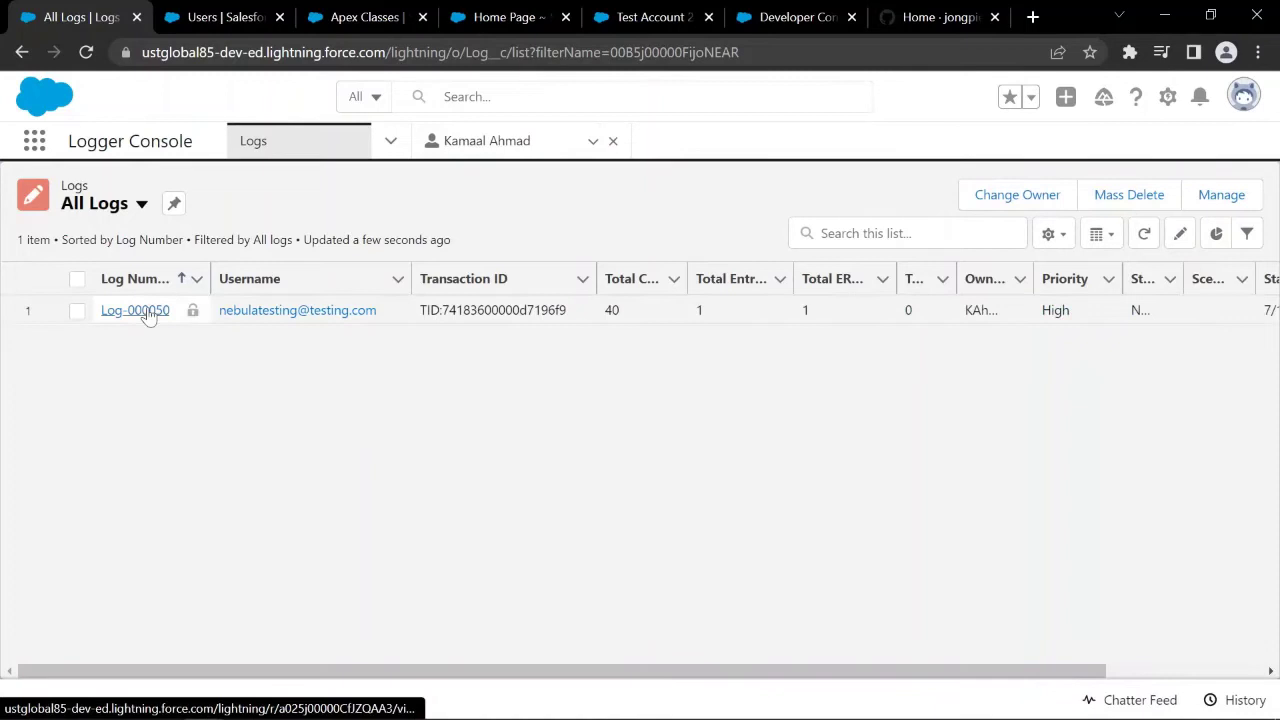
left_click(135, 311)
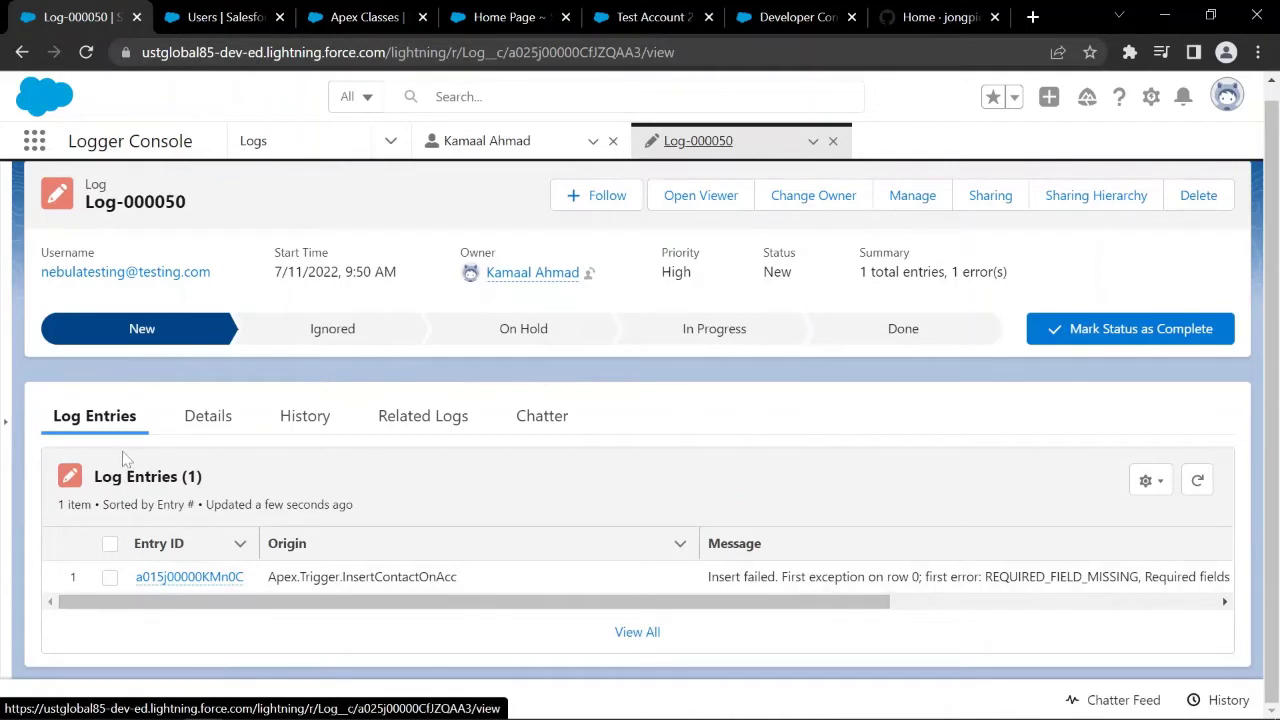
scroll(297, 608, "right", 2)
scroll(297, 608, "right", 5)
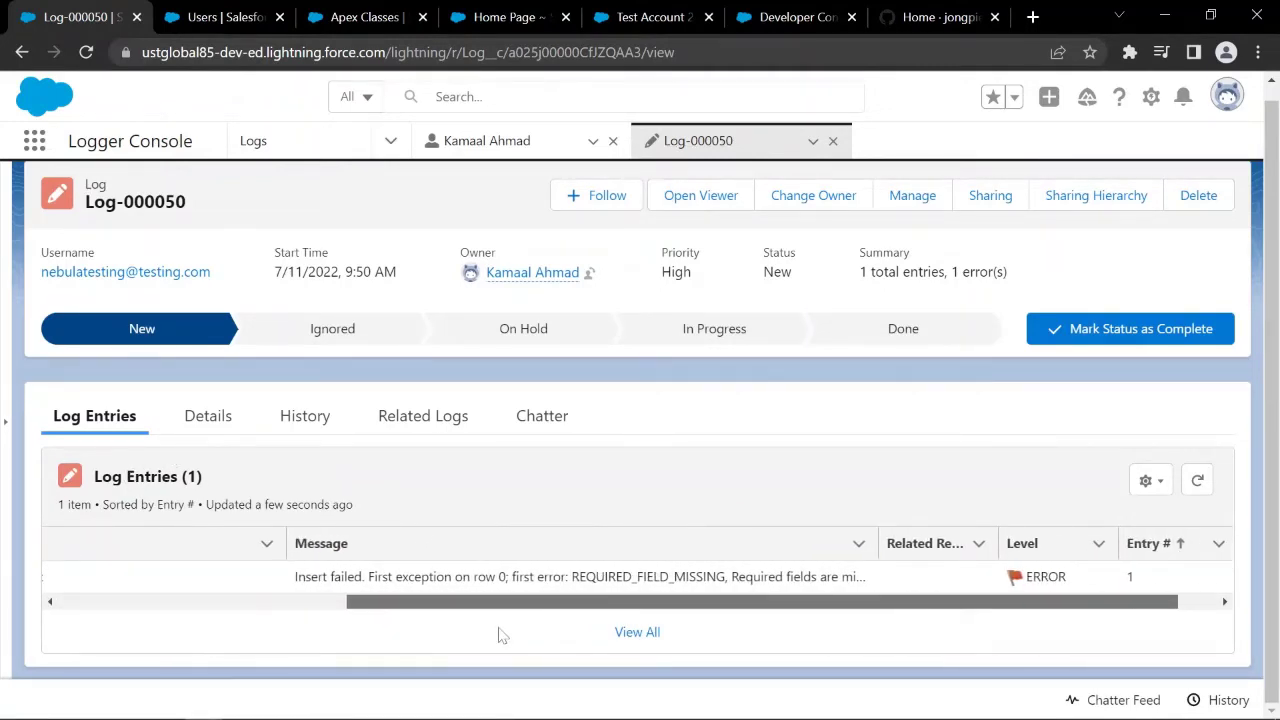
scroll(540, 635, "right", 1)
scroll(586, 634, "left", 8)
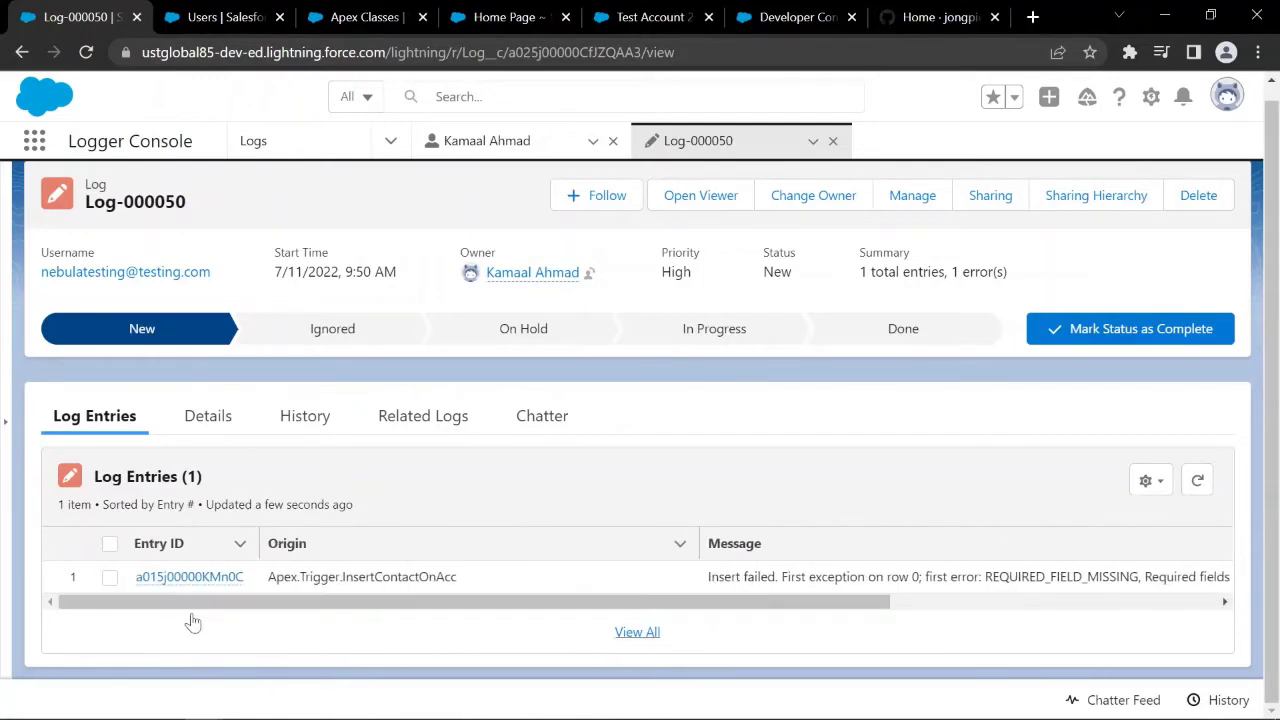
- Examine the log's Details, from Information through Organization Details, and check the trigger code it relates to
left_click(203, 417)
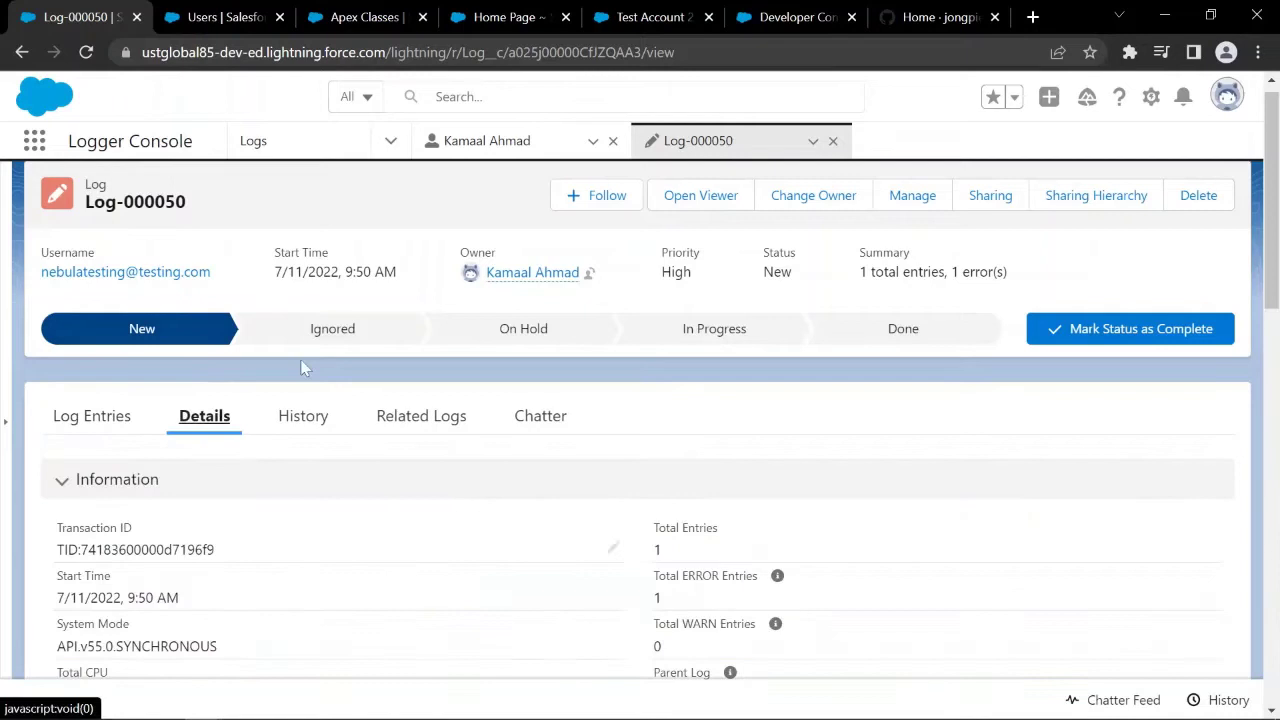
scroll(731, 397, "down", 2)
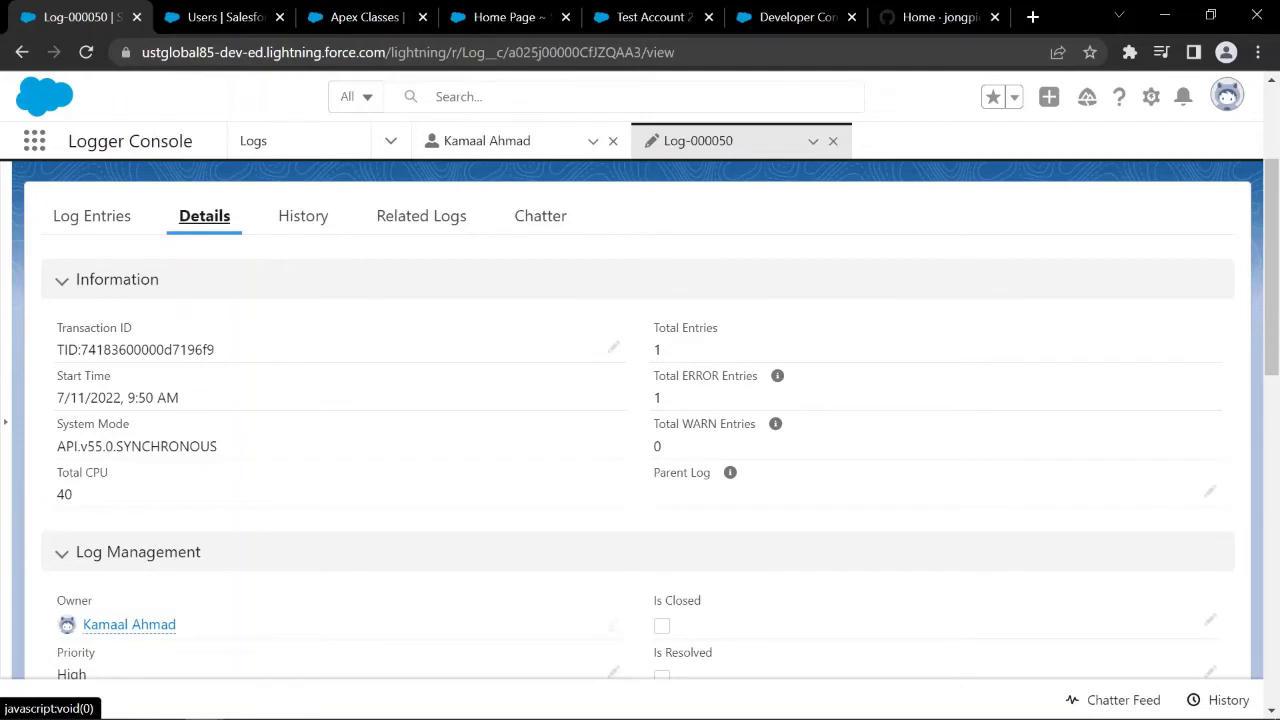
left_click(752, 16)
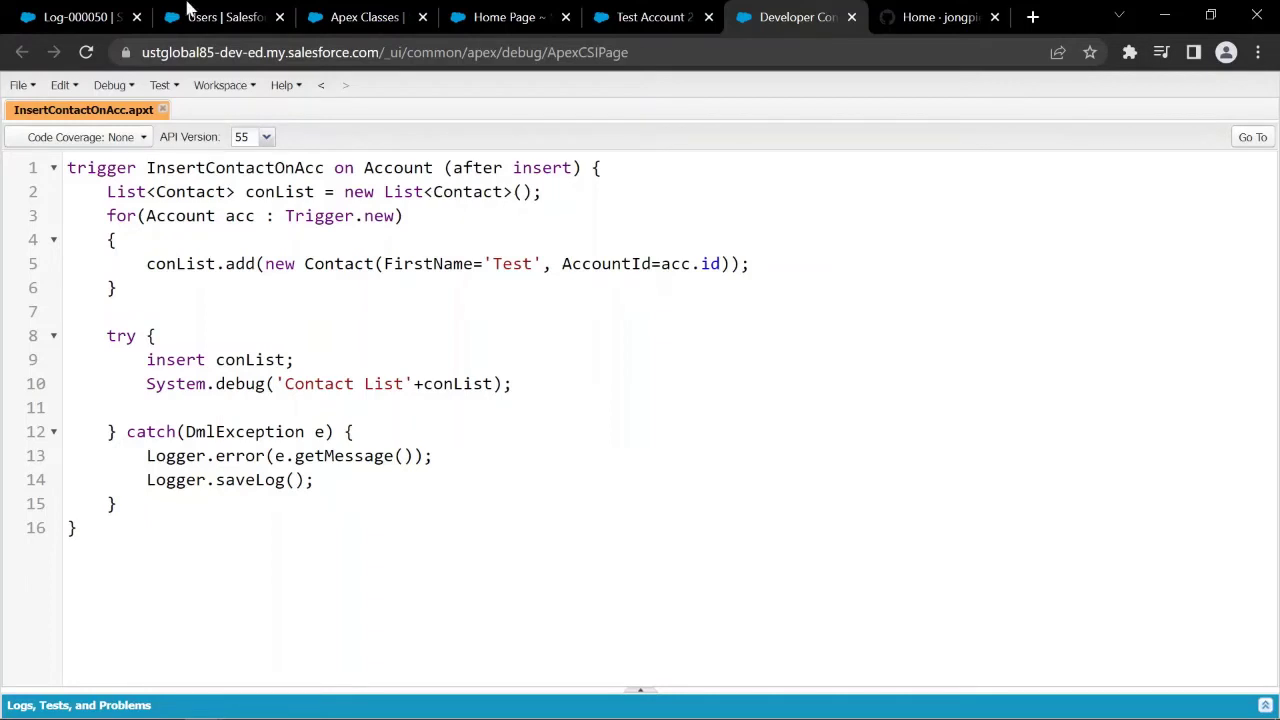
left_click(86, 16)
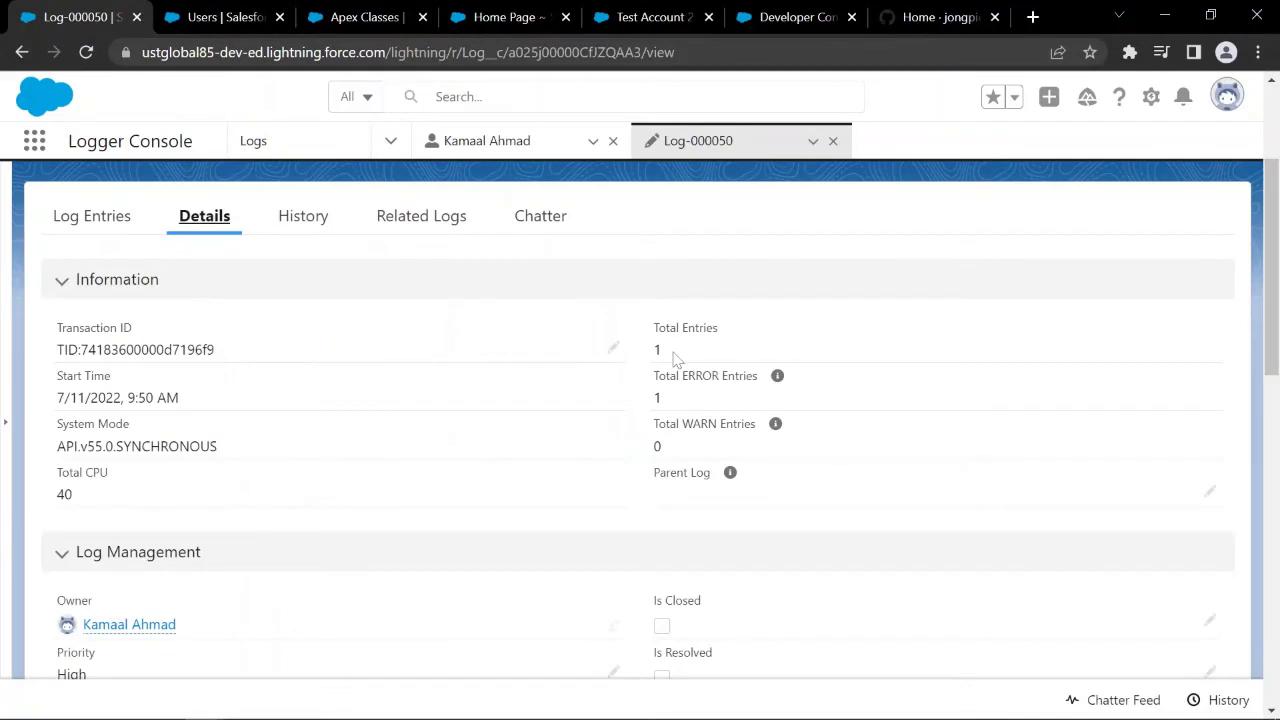
scroll(670, 365, "down", 3)
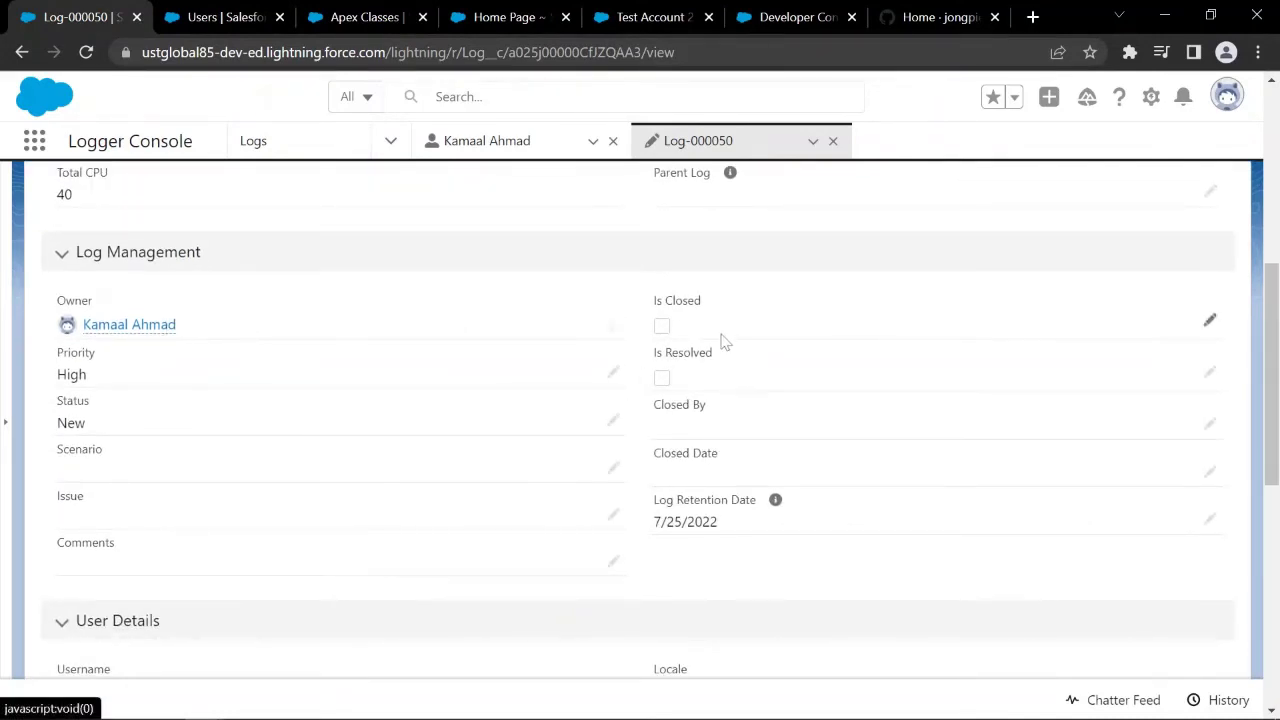
scroll(723, 337, "down", 1)
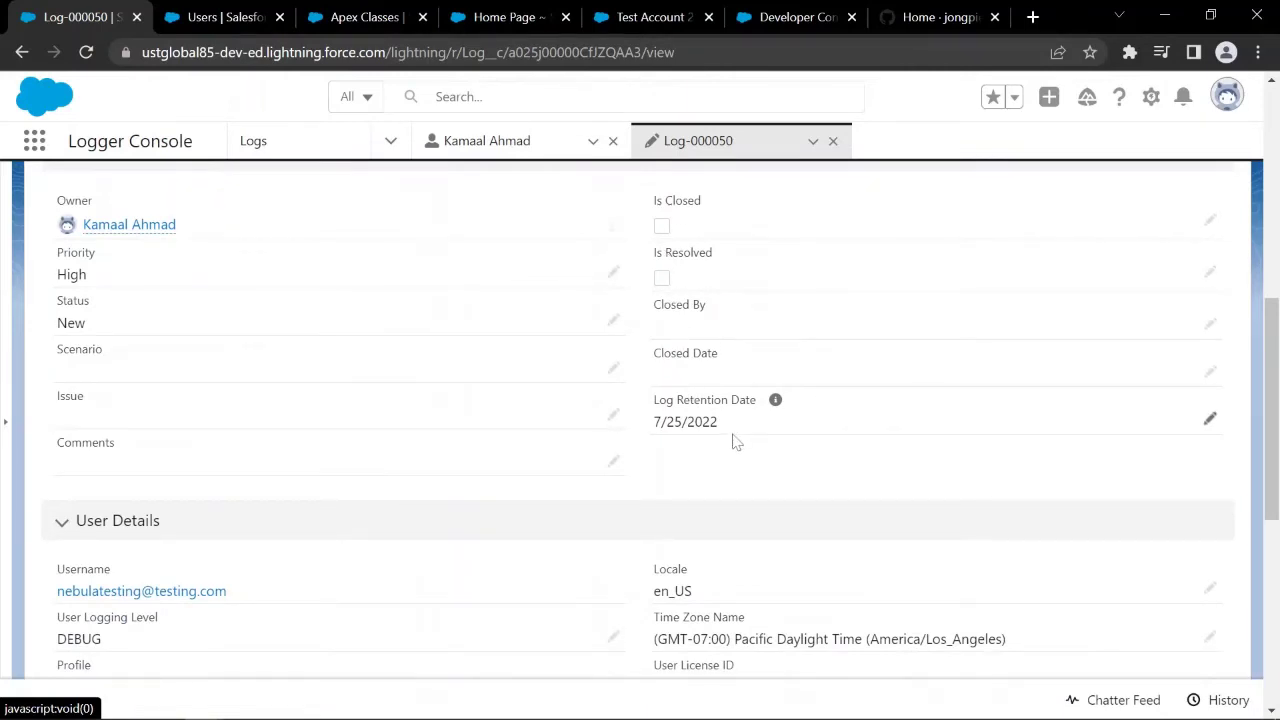
scroll(735, 443, "down", 1)
scroll(735, 443, "down", 1)
scroll(735, 443, "down", 1)
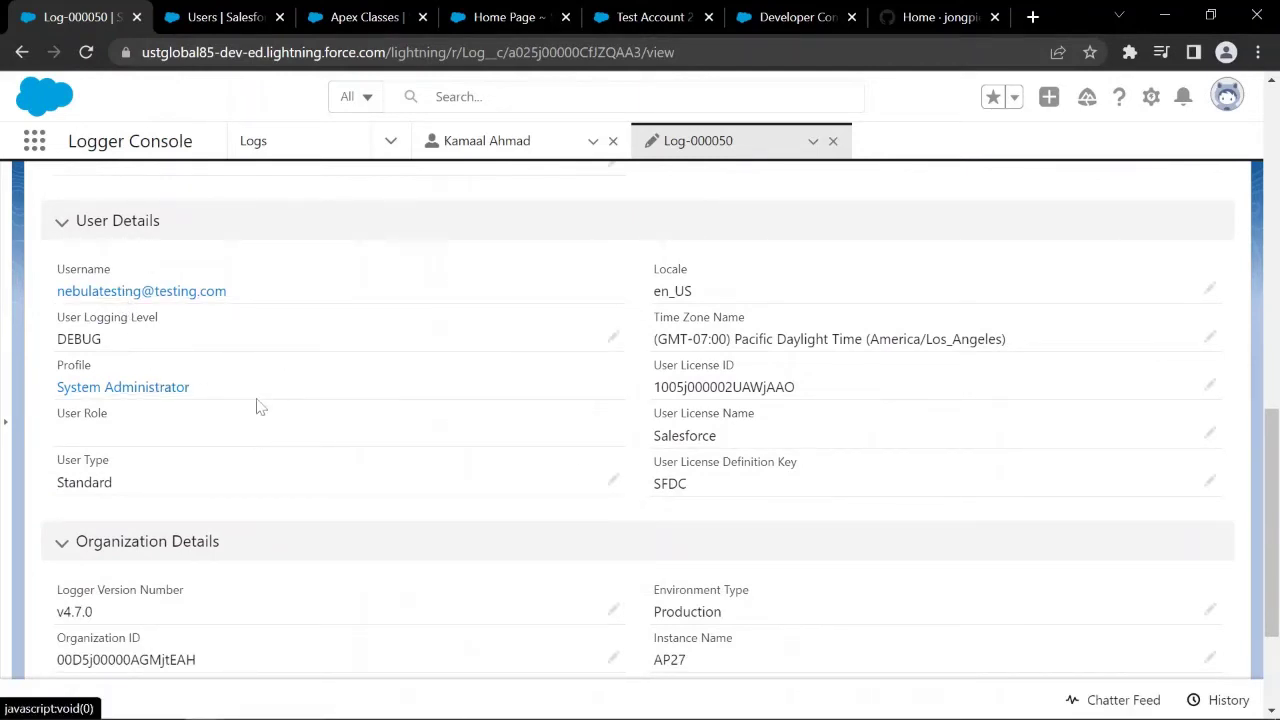
scroll(629, 490, "down", 2)
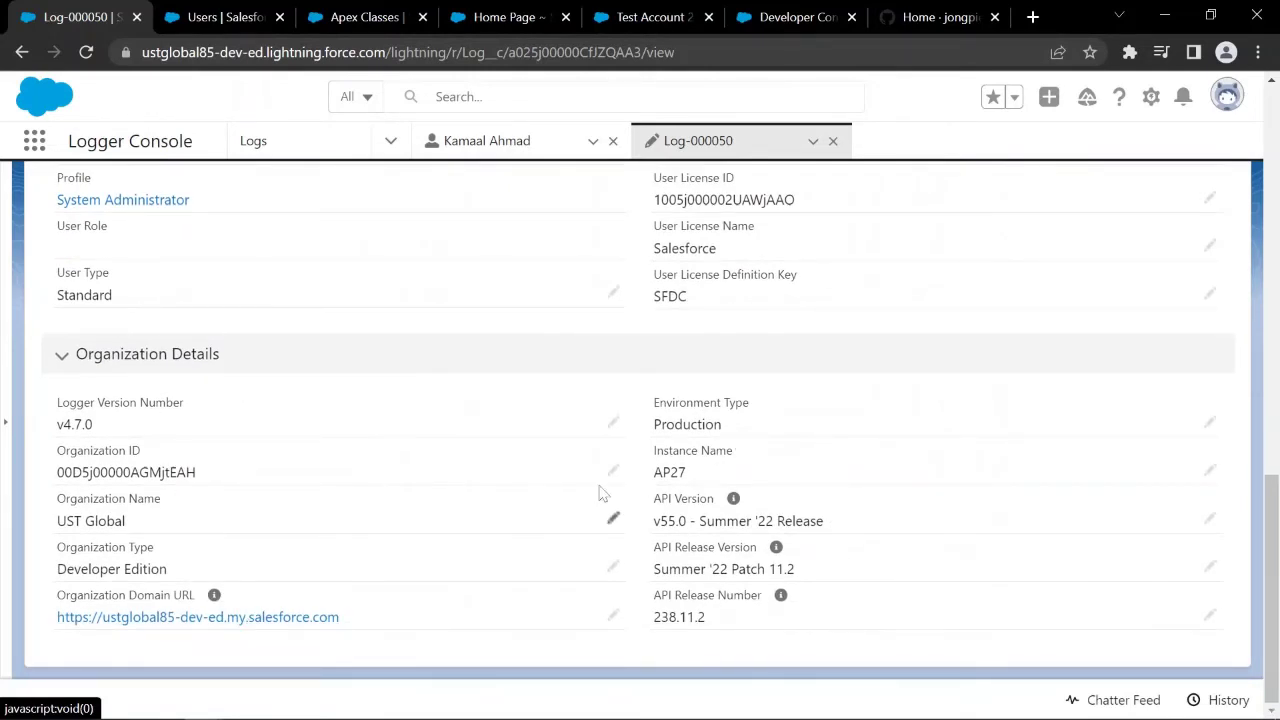
scroll(645, 533, "up", 15)
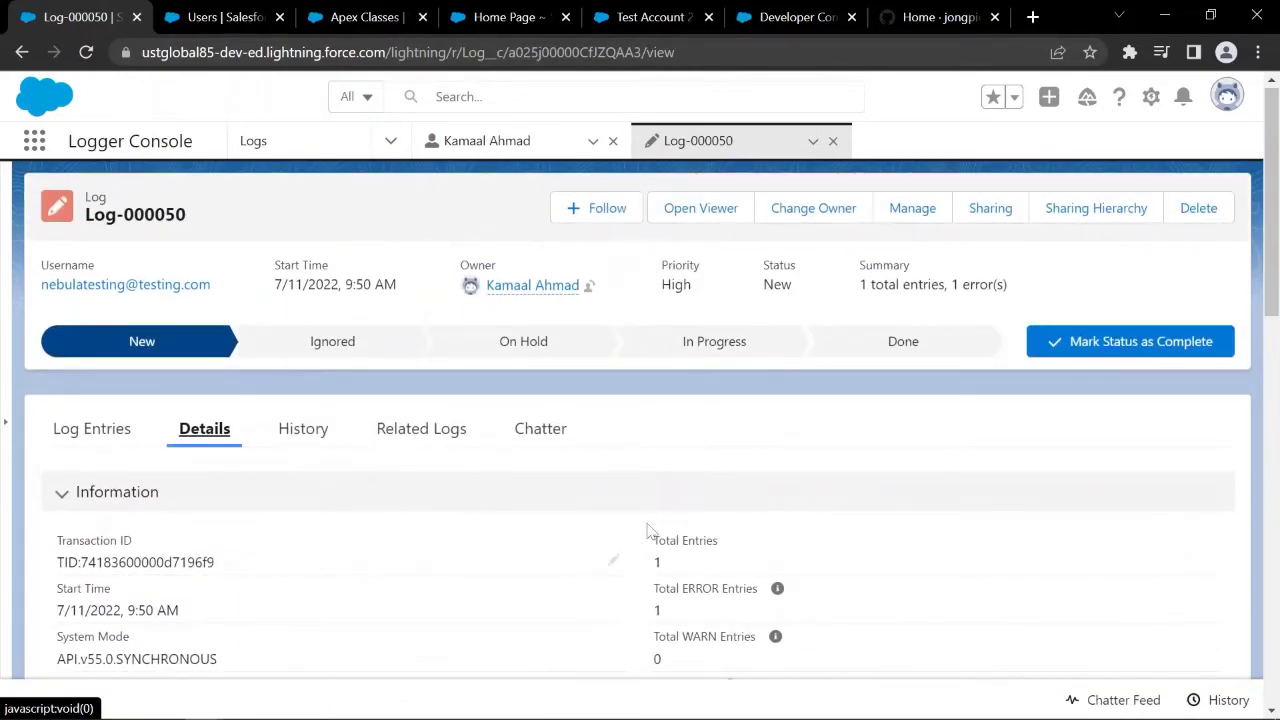
- Open the log's single log entry and examine its information and message details
left_click(60, 432)
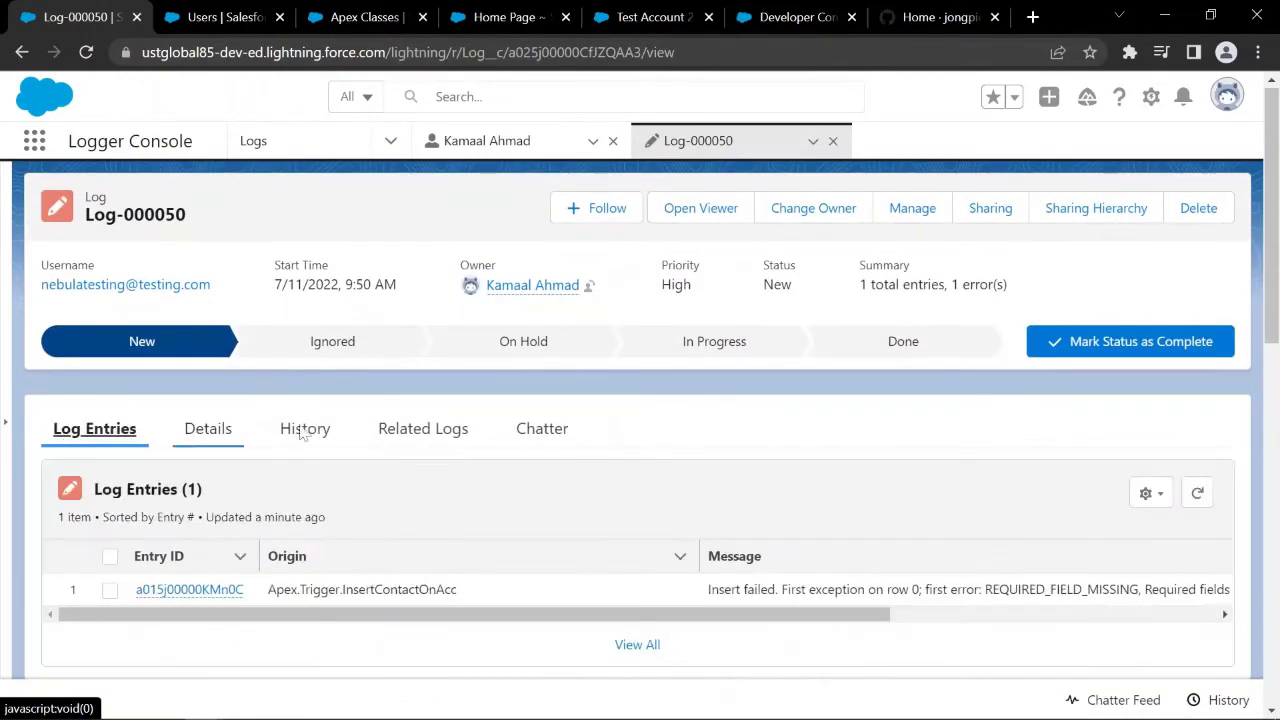
left_click(197, 592)
scroll(773, 508, "down", 2)
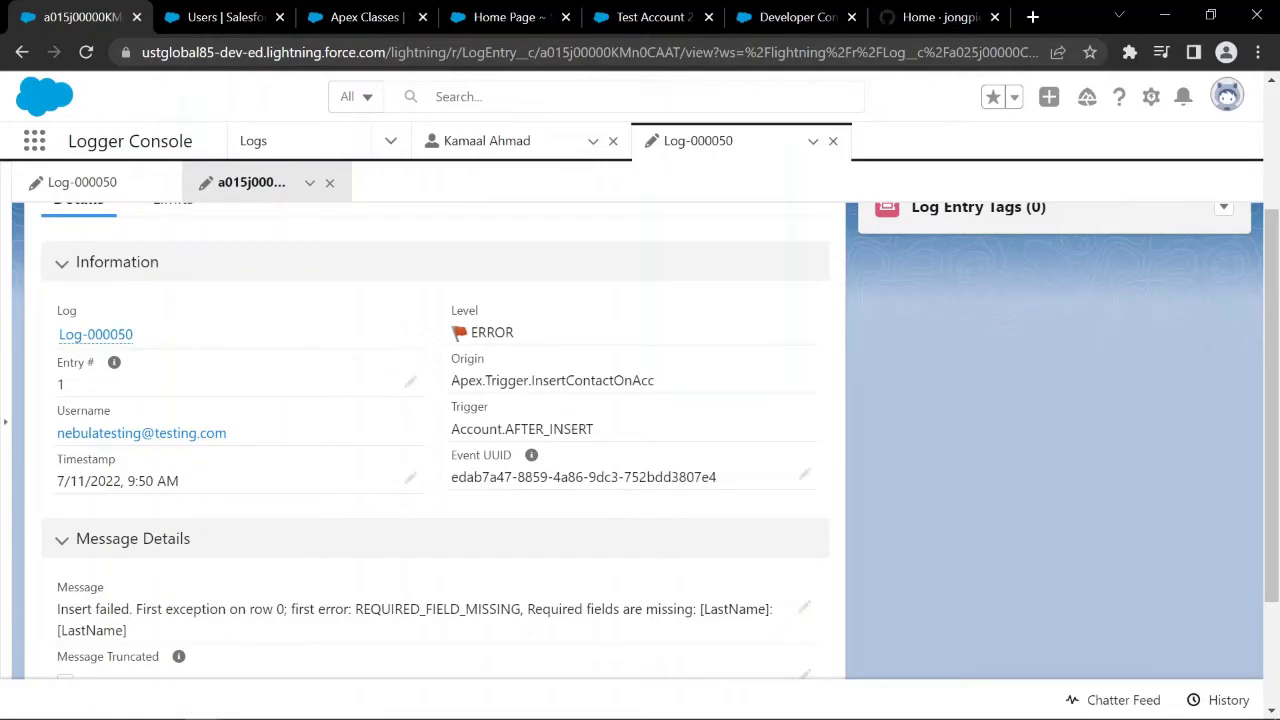
- Examine the log entry's remaining message details down to the stack trace and compare it with line 13 of the InsertContactOnAcc trigger code
scroll(446, 488, "down", 1)
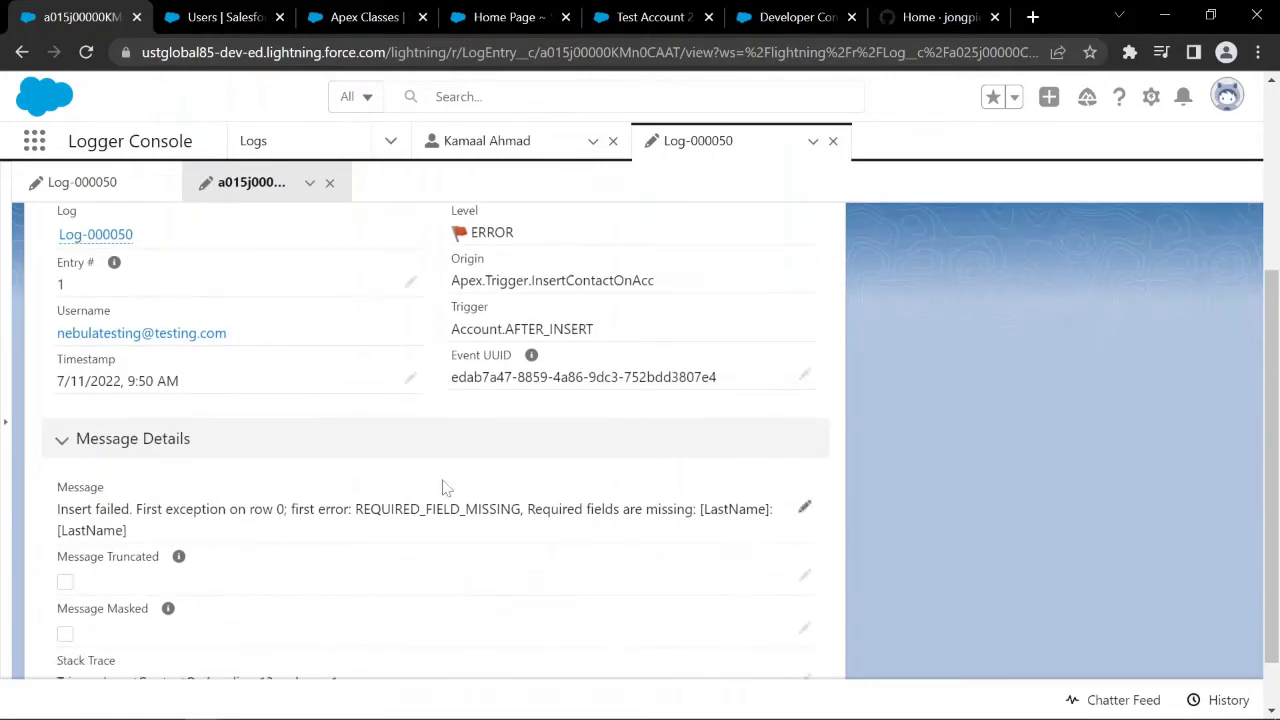
scroll(446, 488, "down", 1)
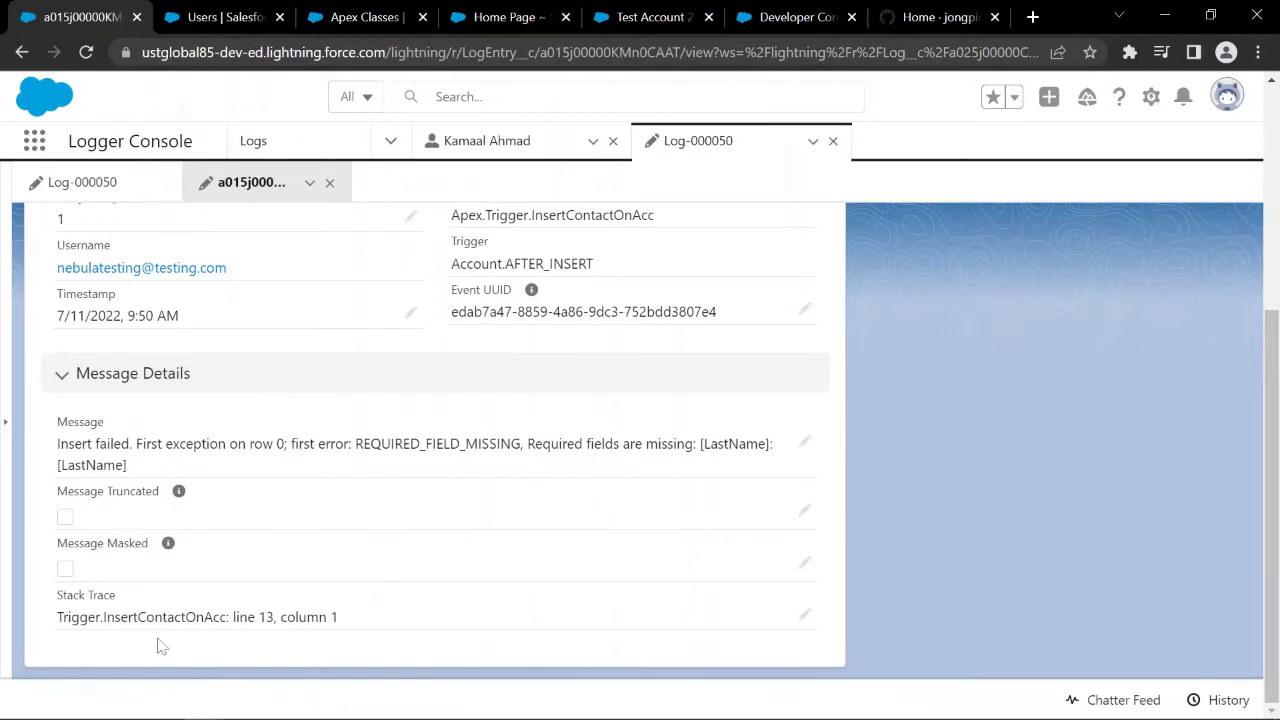
left_click(776, 17)
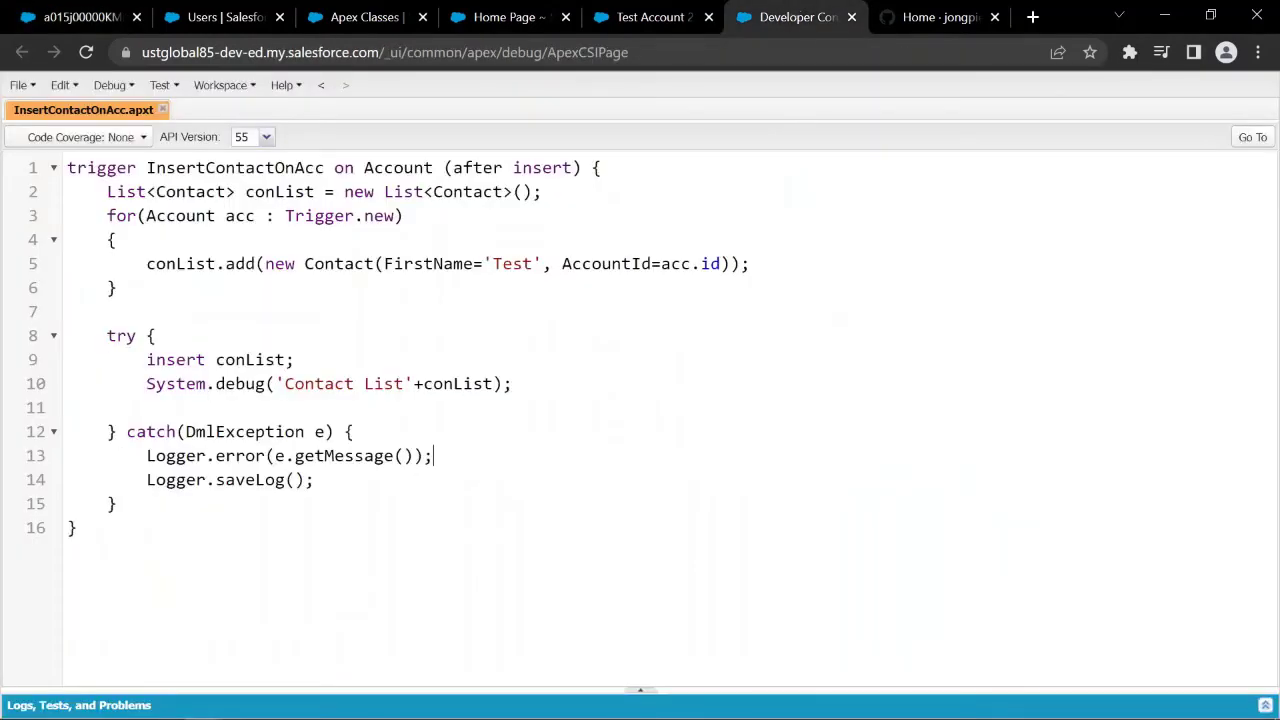
key("shift+Home")
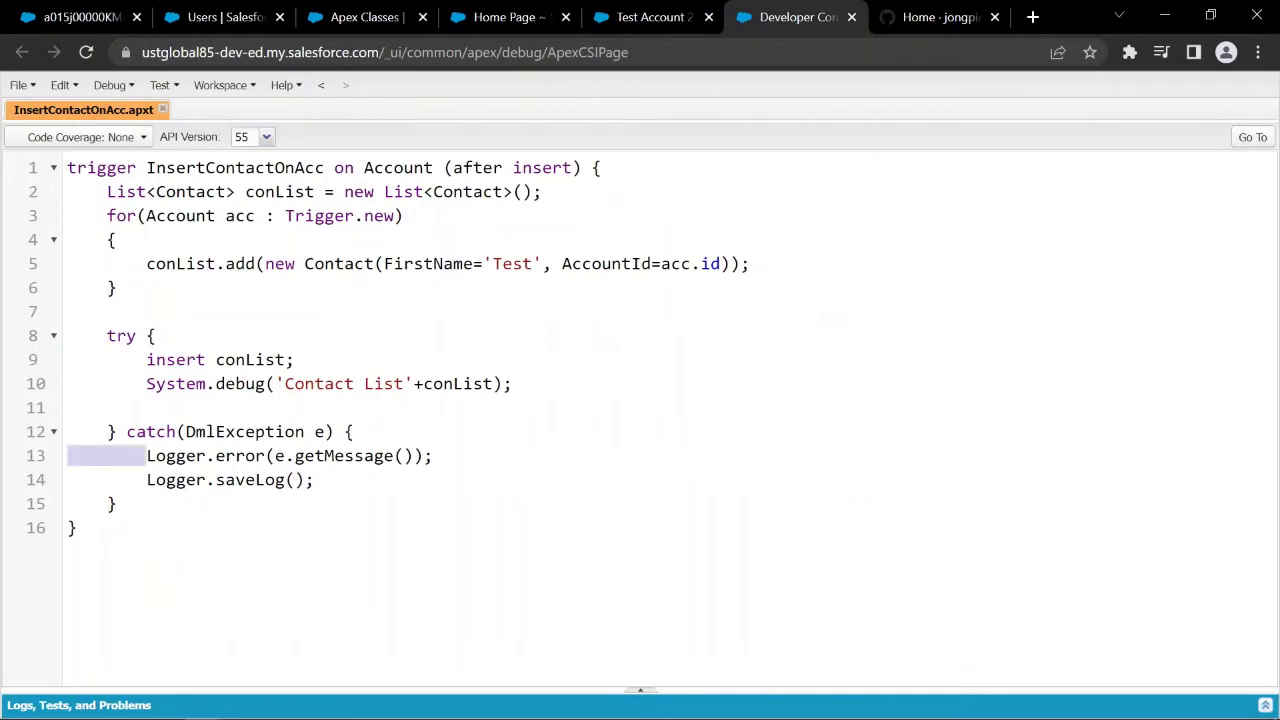
key("Left")
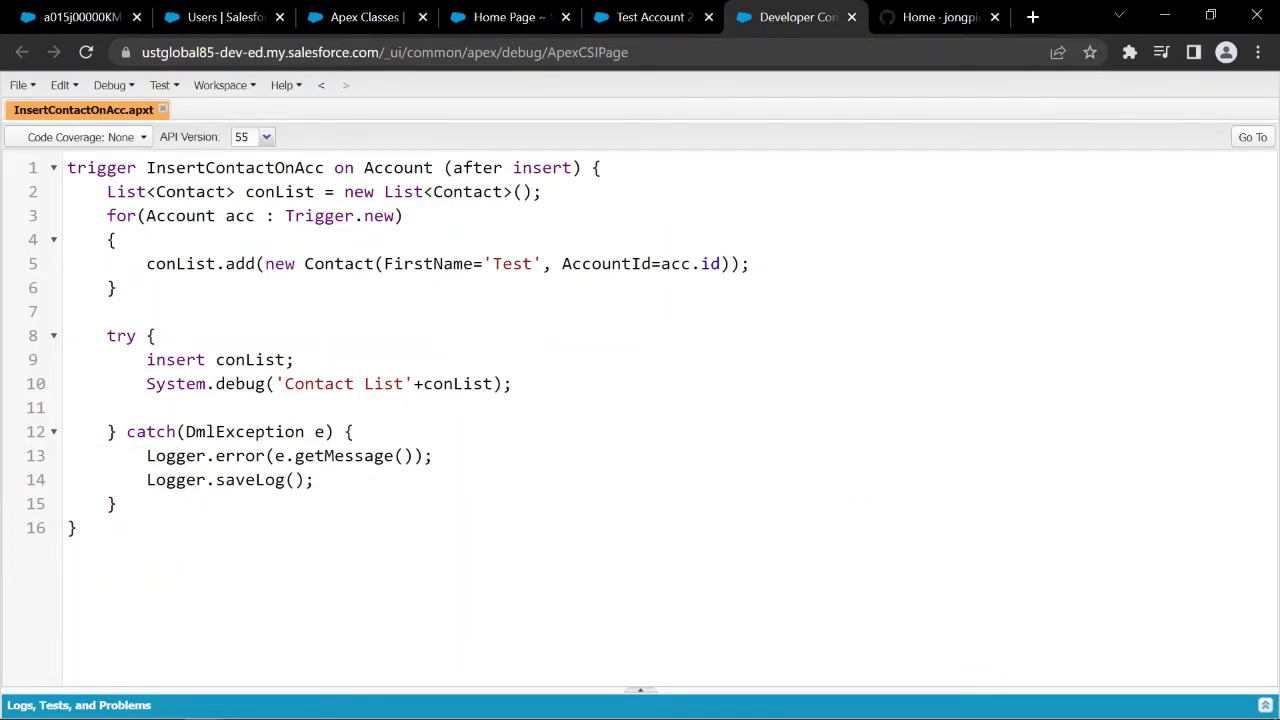
left_click(85, 17)
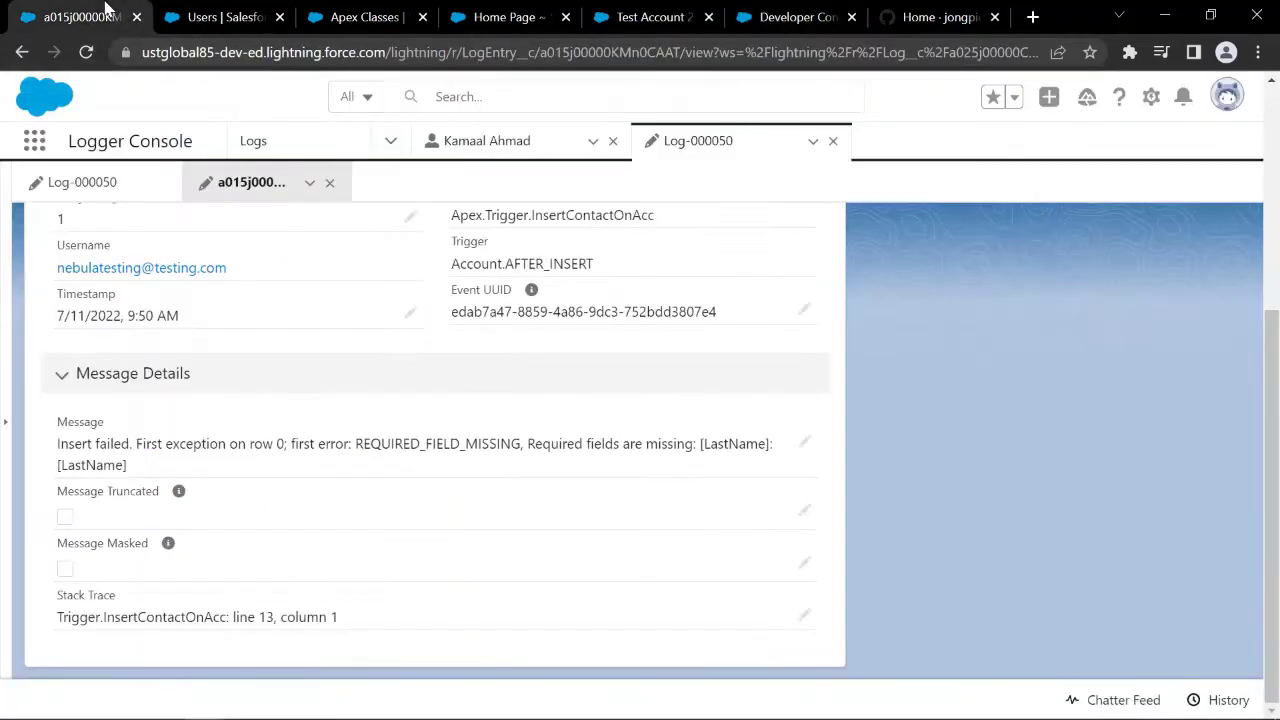
scroll(792, 480, "up", 4)
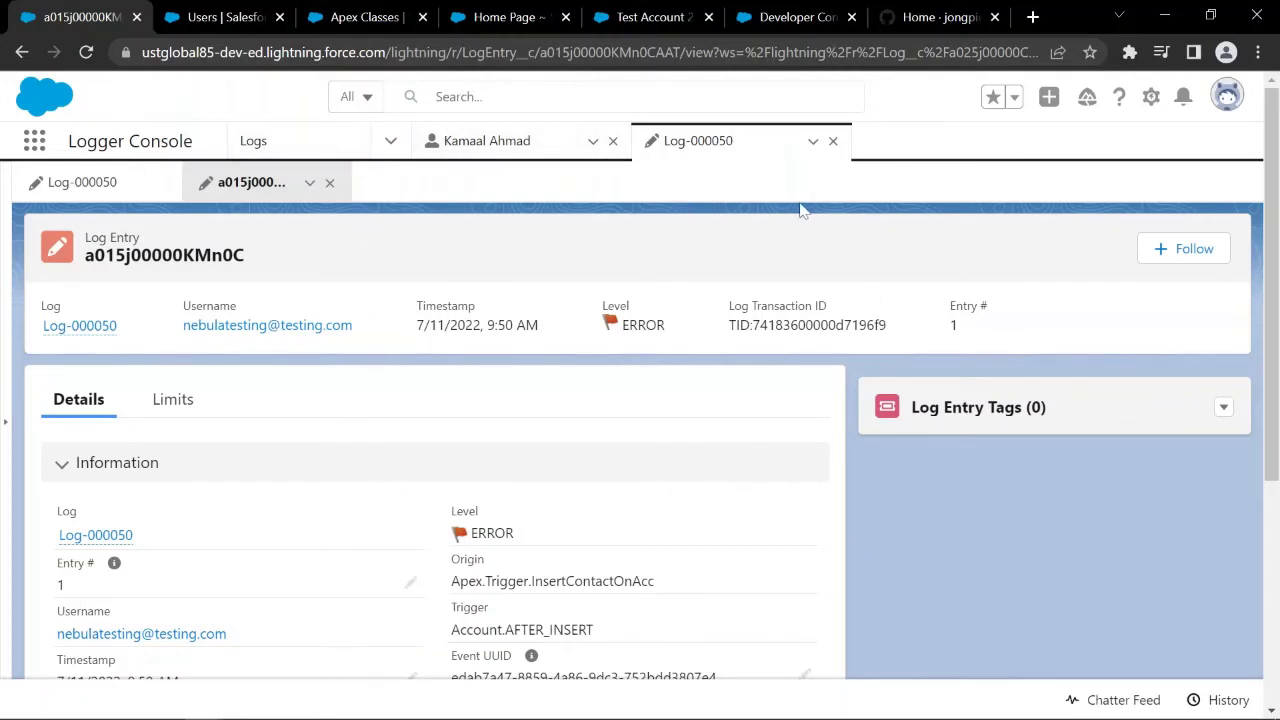
- Switch to the Nebula Logger wiki on GitHub, look through its home page and go back to the NebulaLogger repository page
left_click(797, 17)
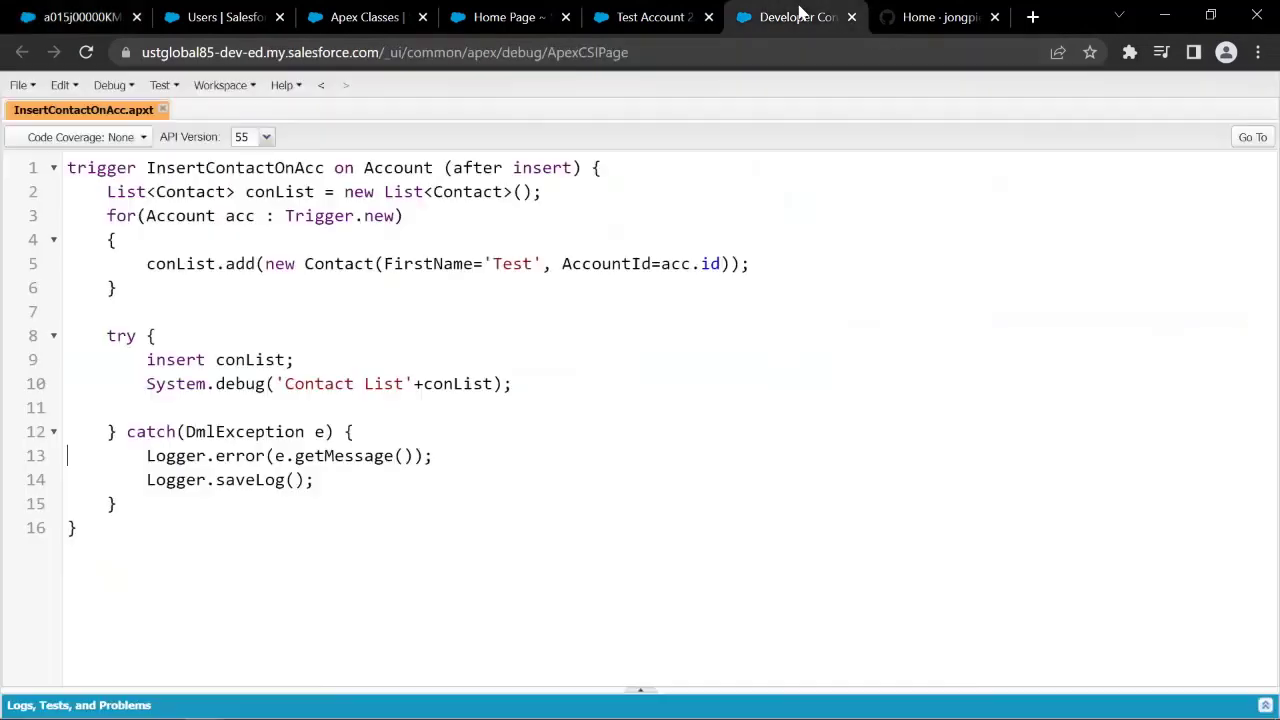
left_click(225, 17)
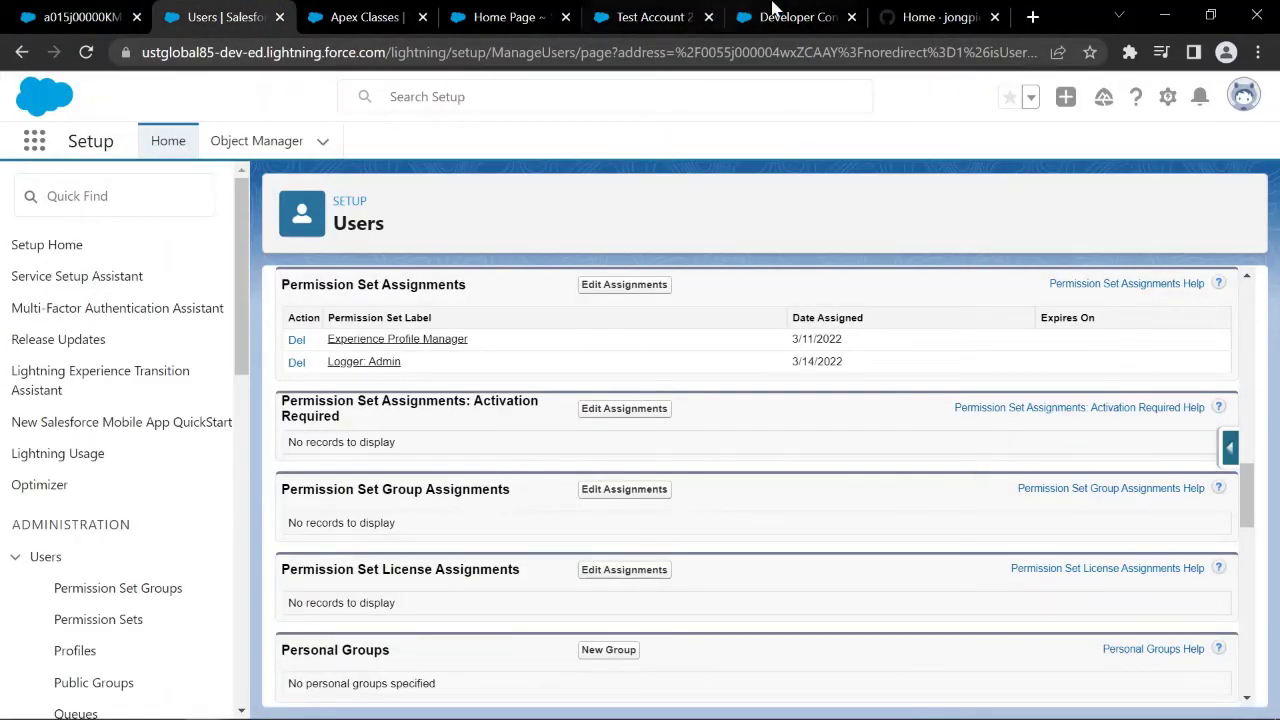
left_click(940, 8)
scroll(745, 502, "down", 5)
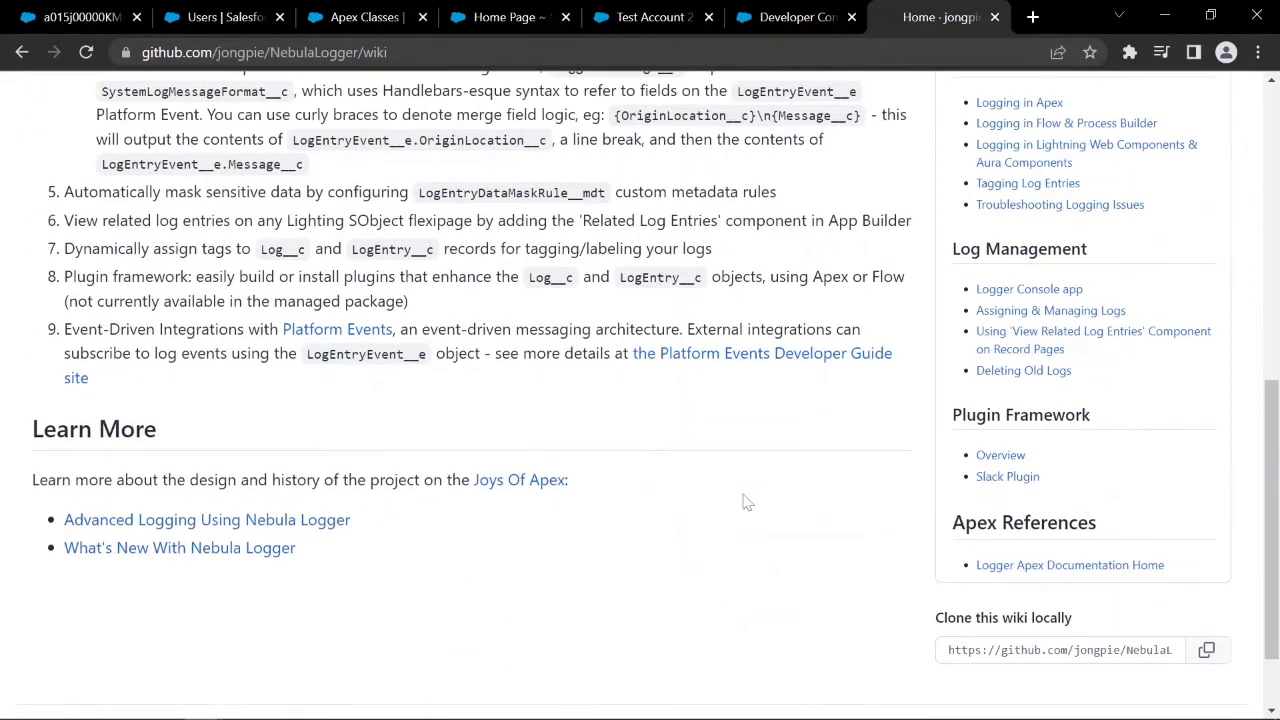
left_click(22, 52)
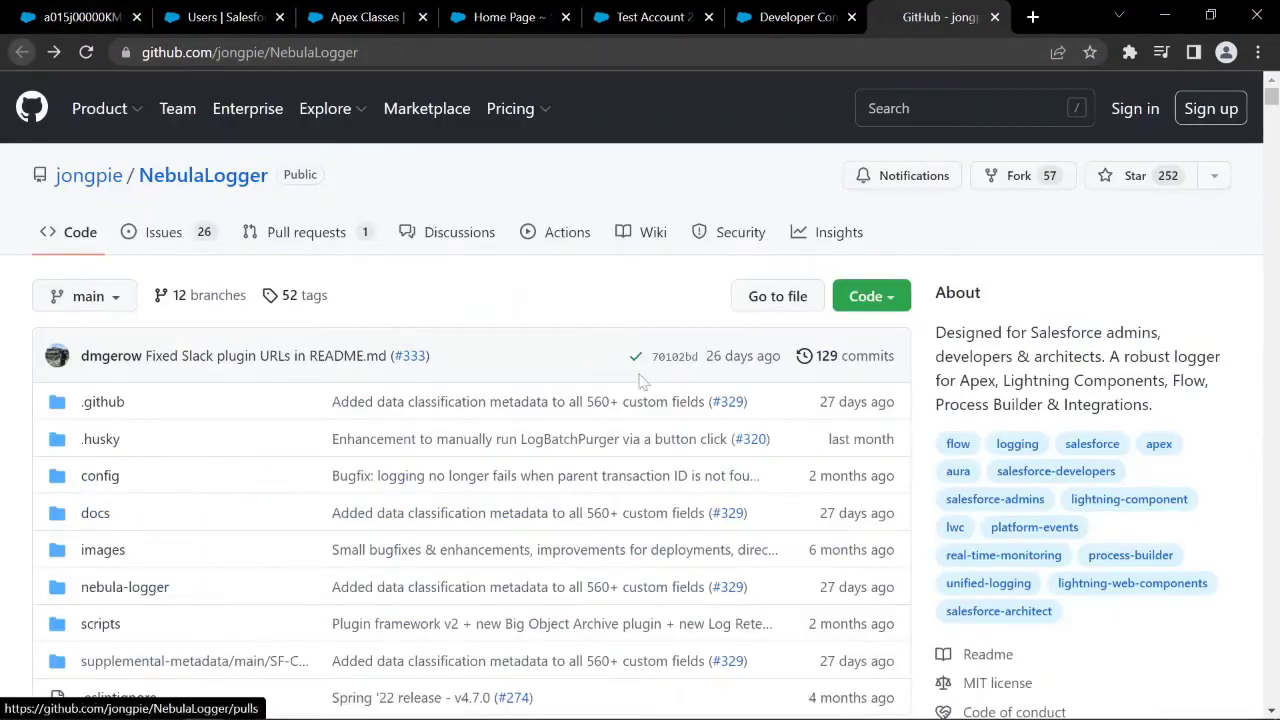
- Read the repository's README from Features and Installing to the permission sets and default settings under Getting Started
scroll(365, 582, "down", 20)
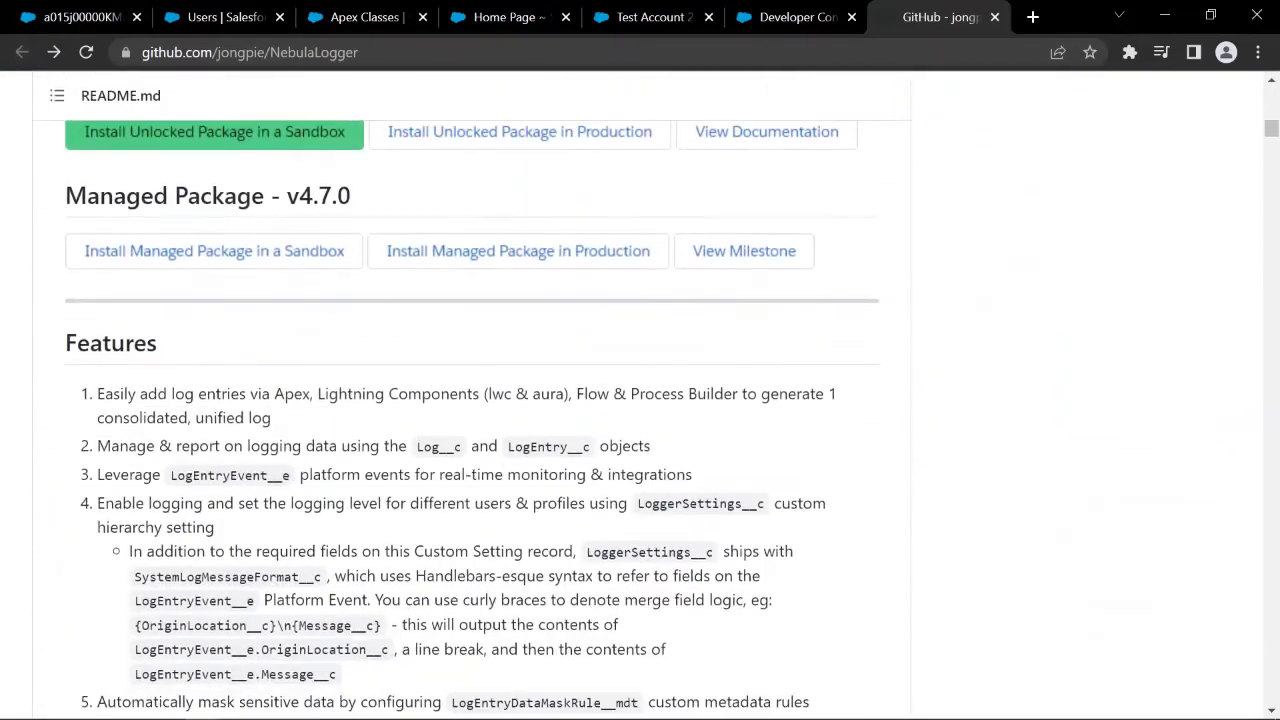
scroll(440, 600, "down", 7)
scroll(440, 600, "up", 8)
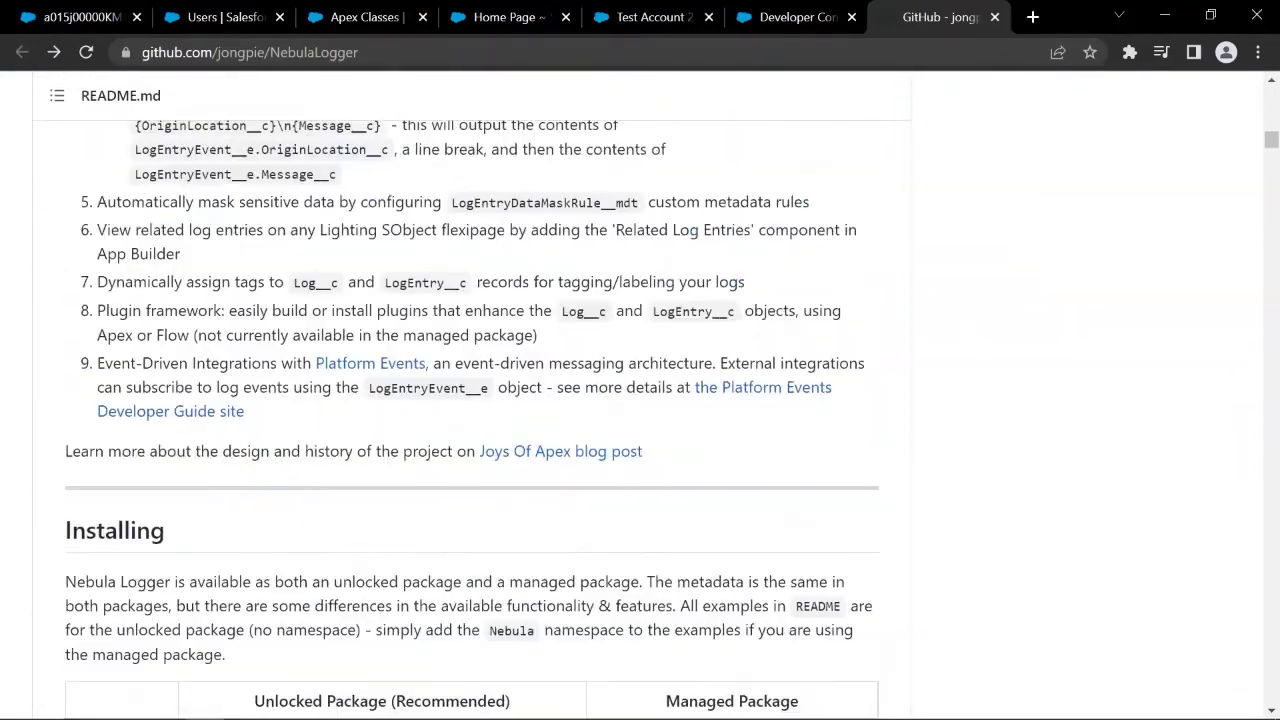
scroll(440, 598, "down", 10)
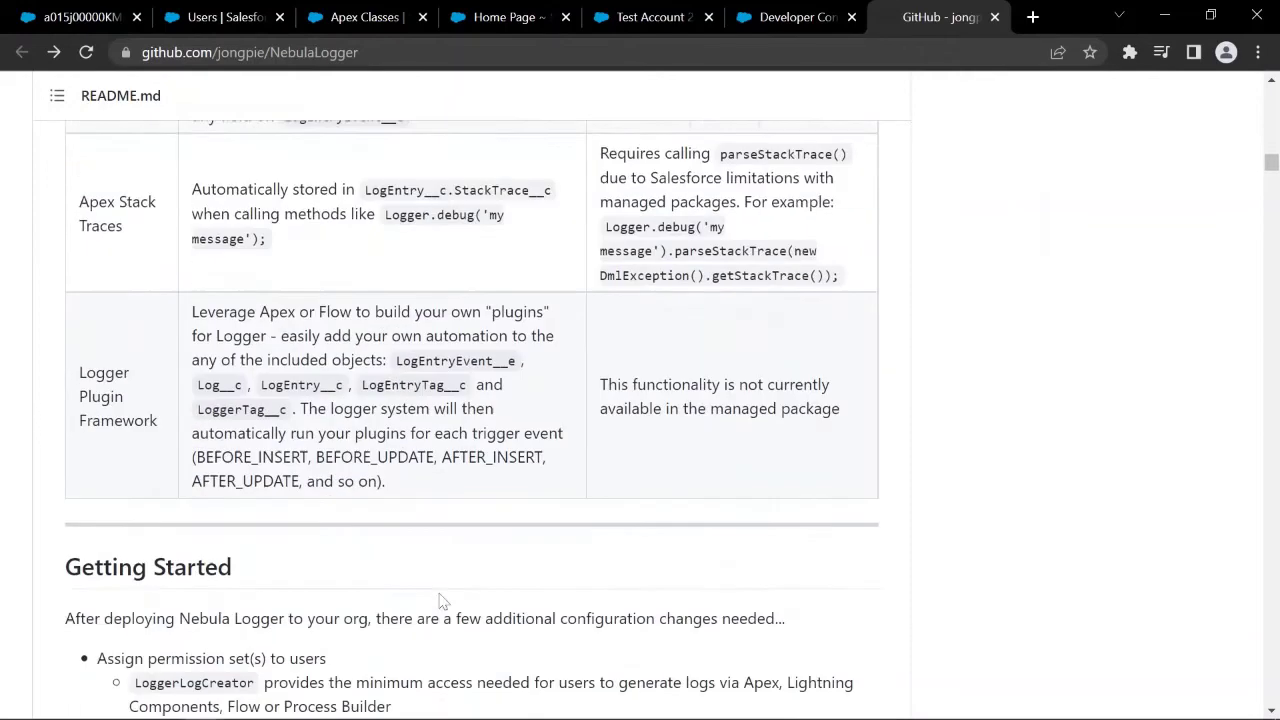
scroll(440, 598, "up", 1)
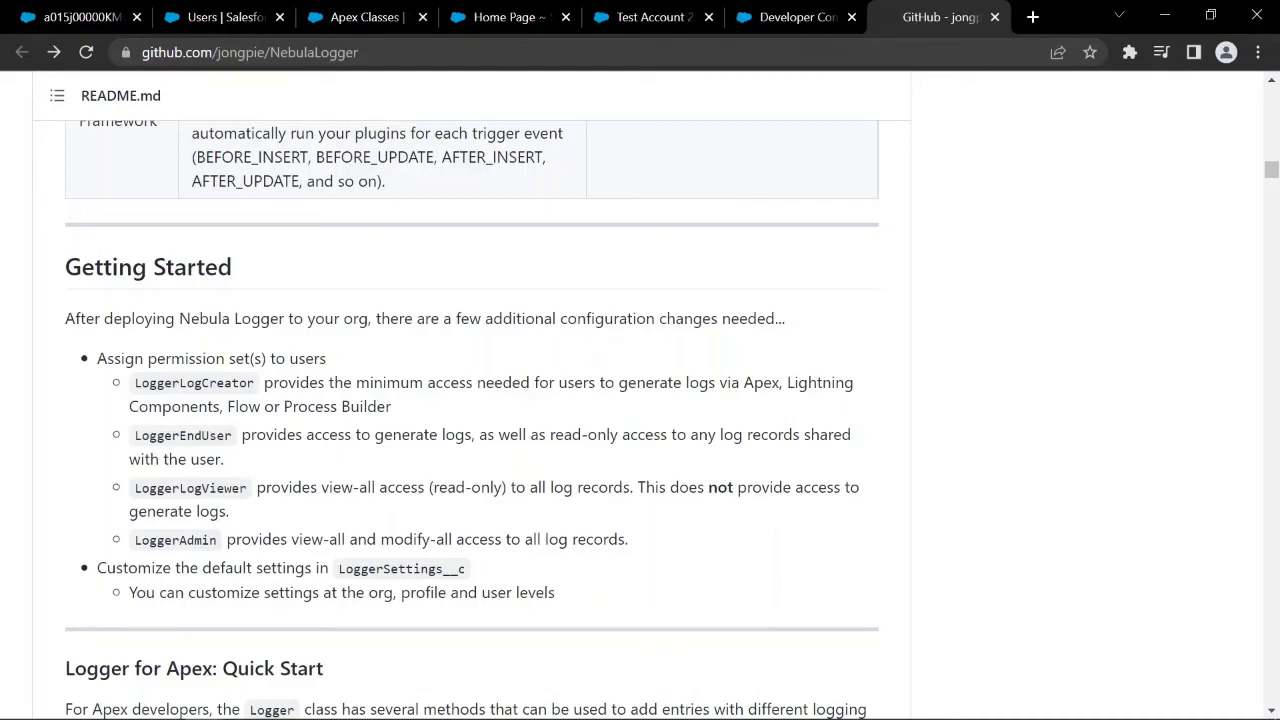
left_click(80, 17)
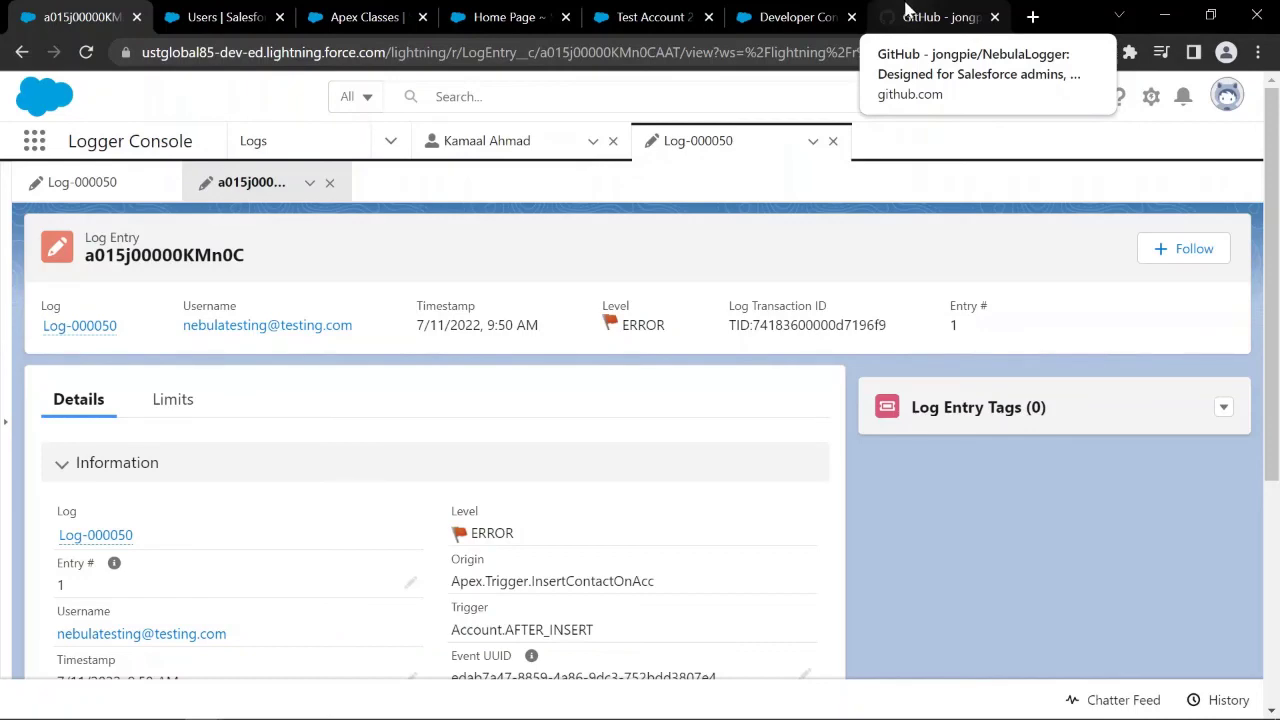
left_click(908, 8)
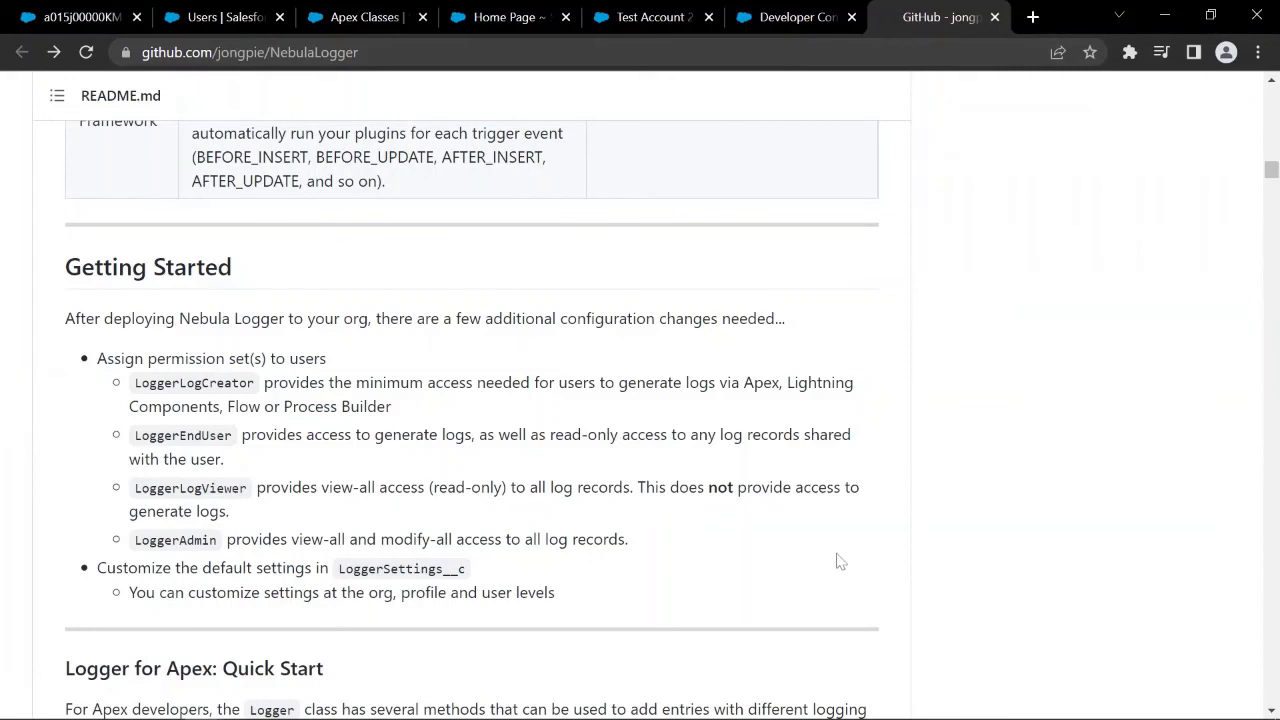